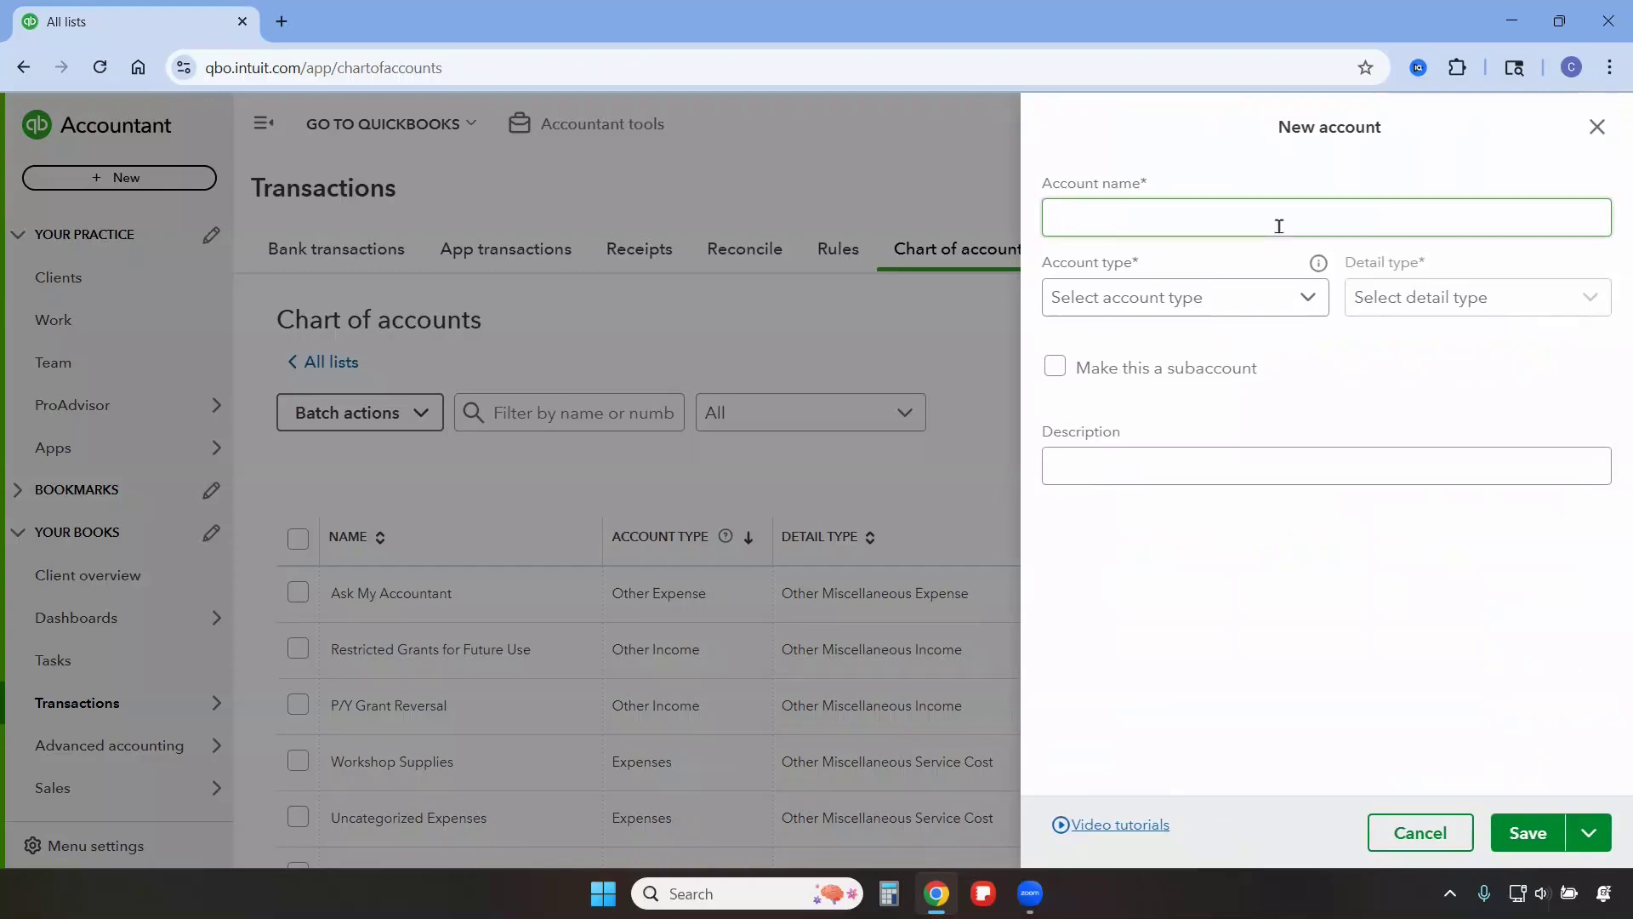
Name the new account "Cost of Goods Sold" and set its account type to Cost of Goods Sold.
text(C)
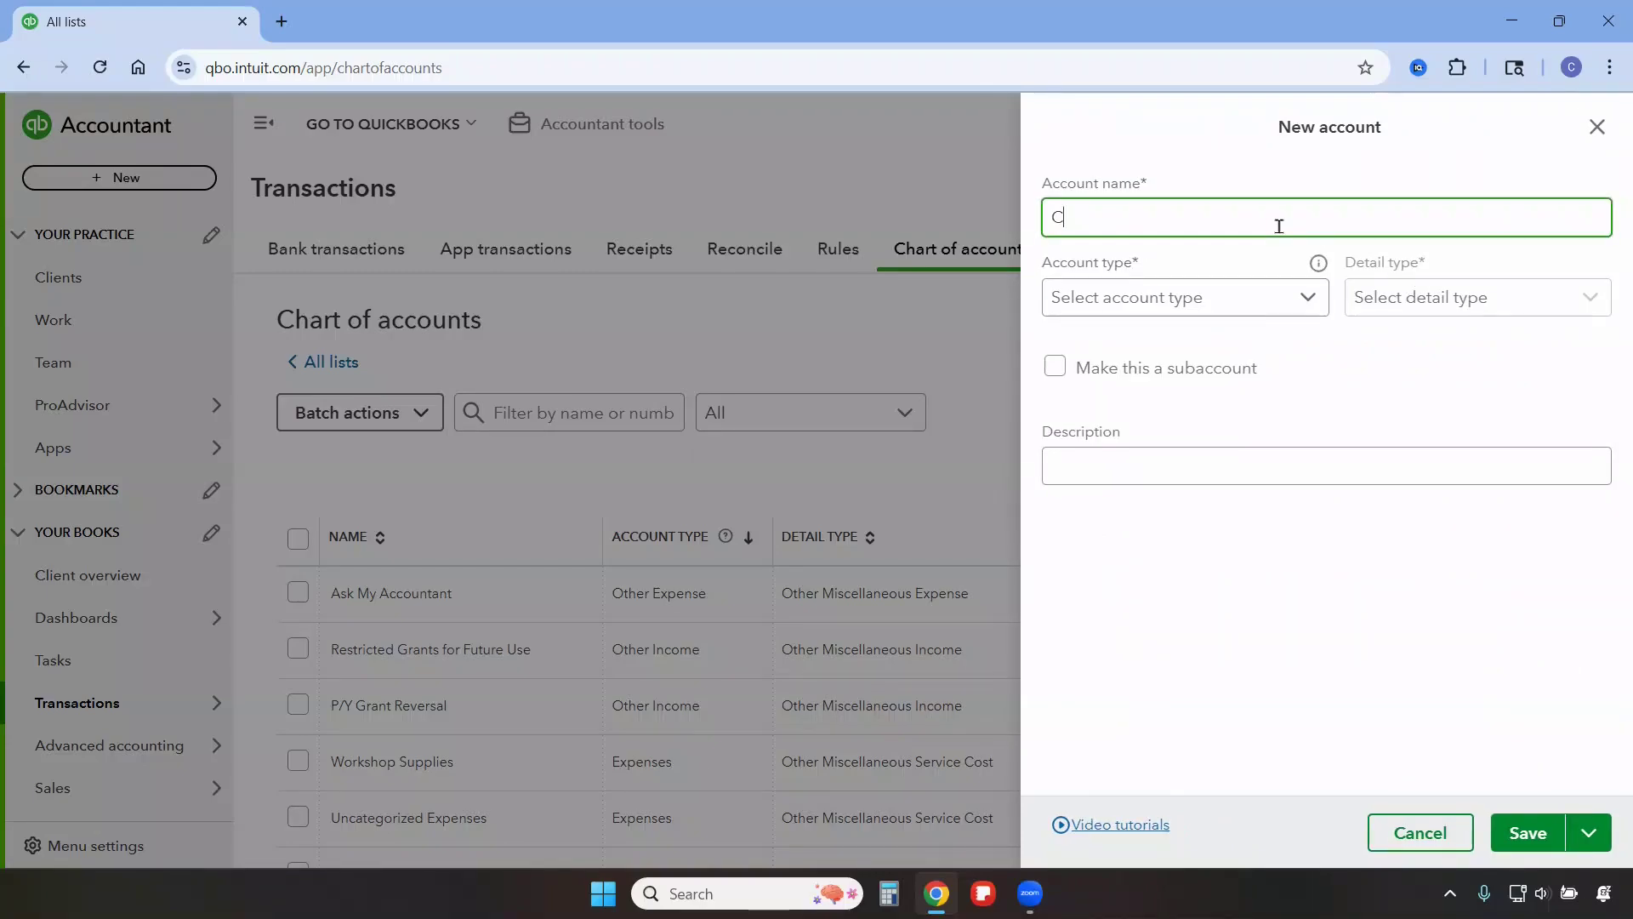
text(ost of Goods Sold)
click(1174, 304)
scroll(1149, 416, down, 3)
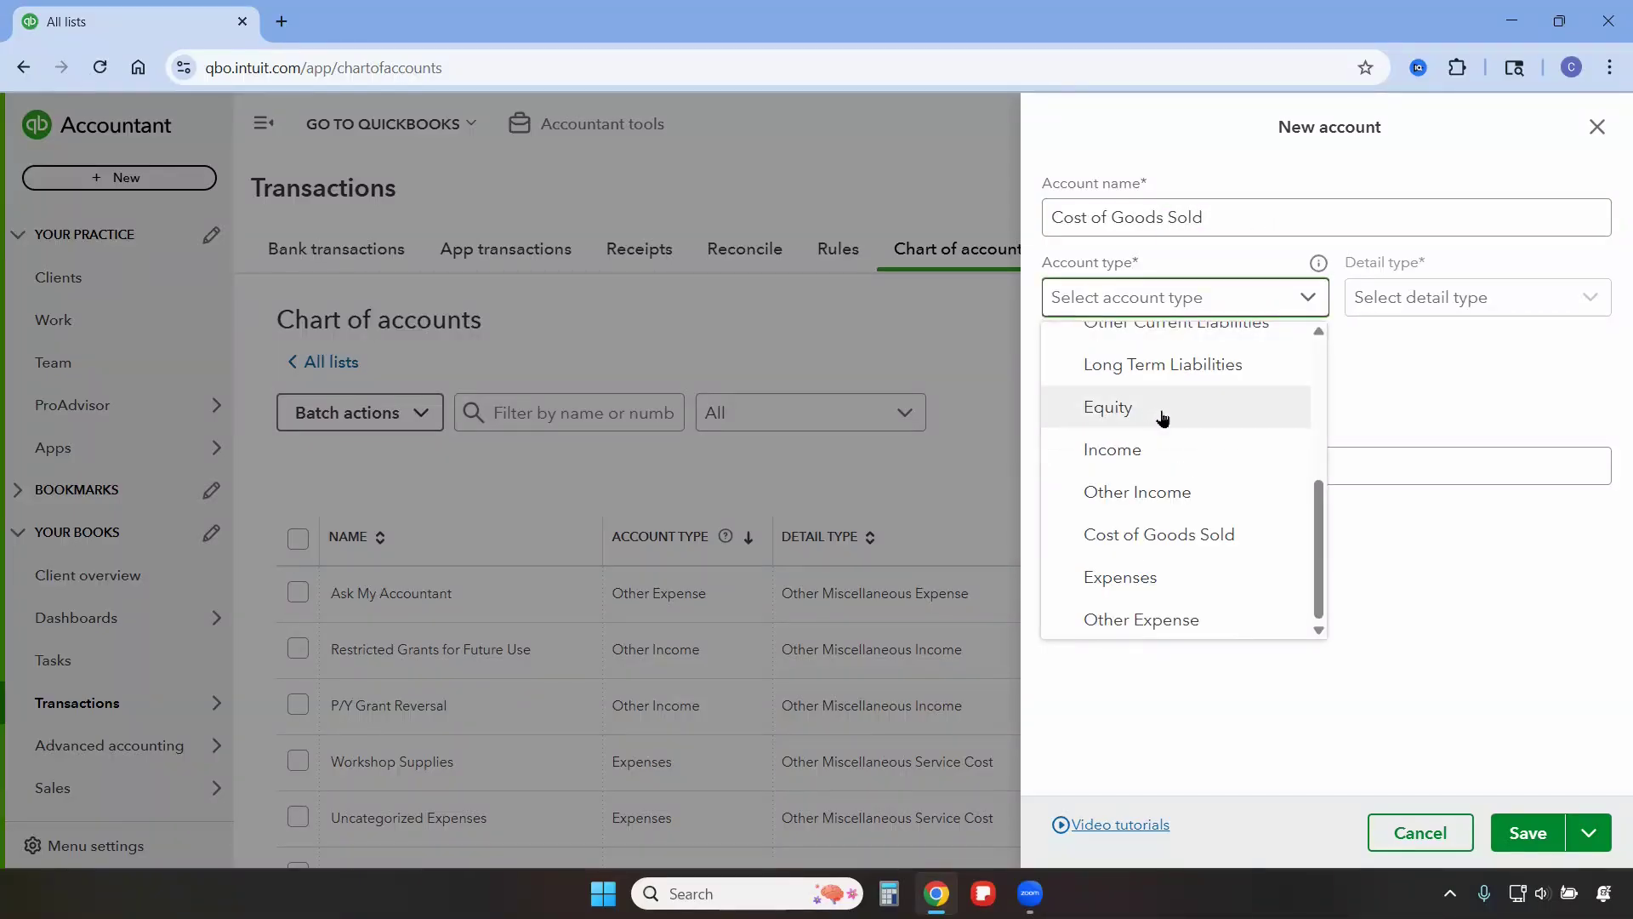
click(1181, 536)
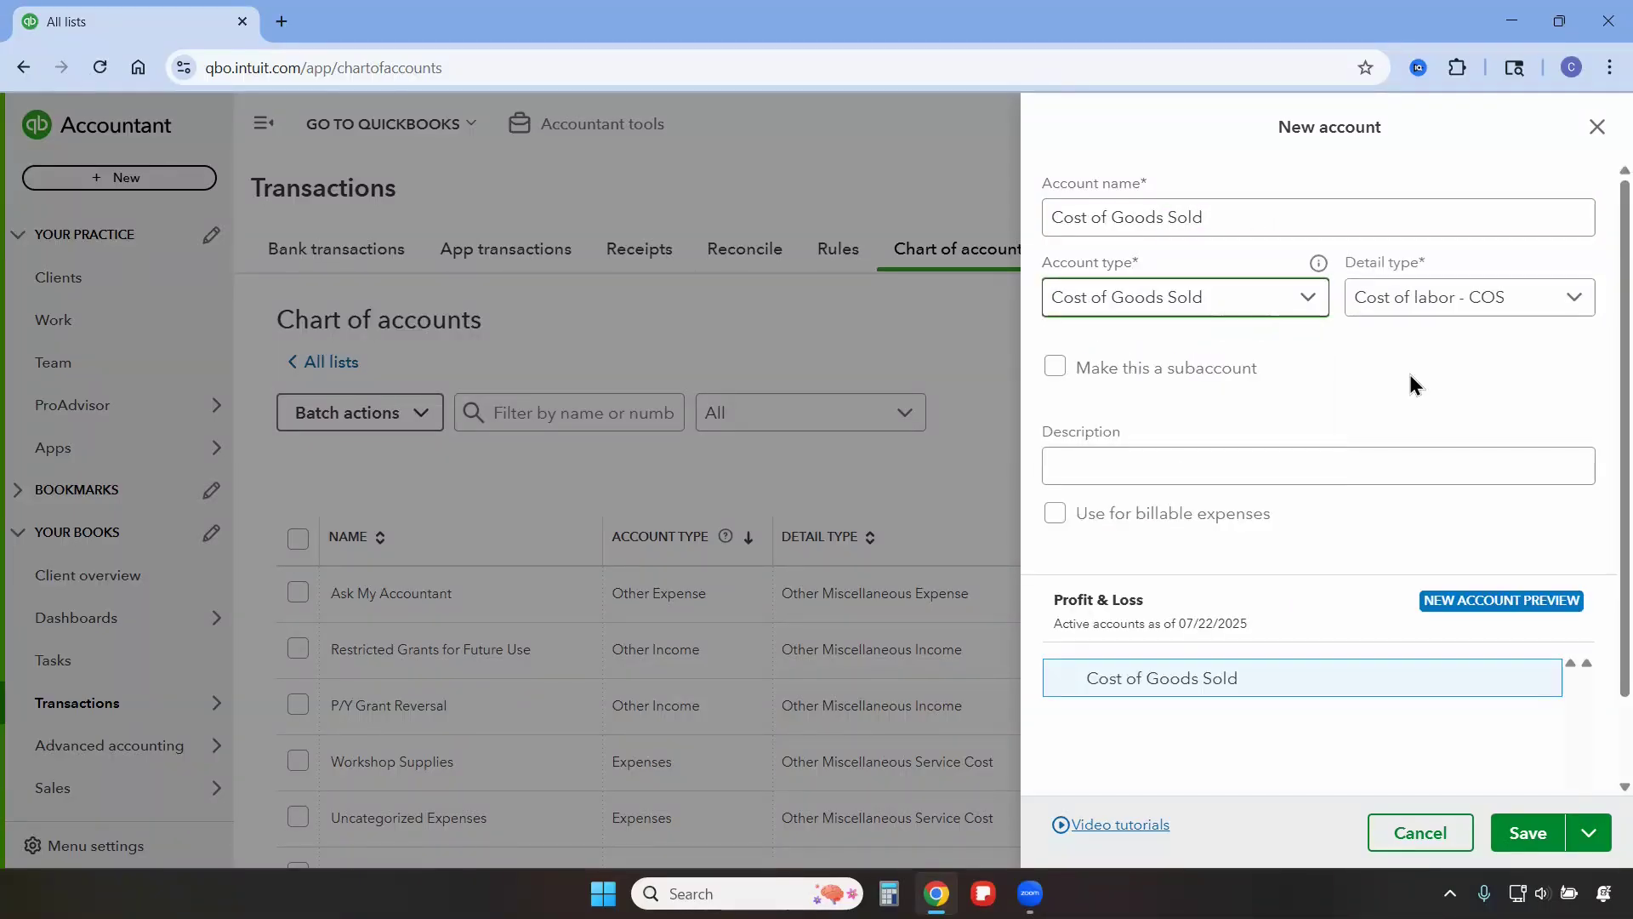
Set the detail type to Other Costs of Services - COS and save the account, keeping the form open for another.
click(1421, 299)
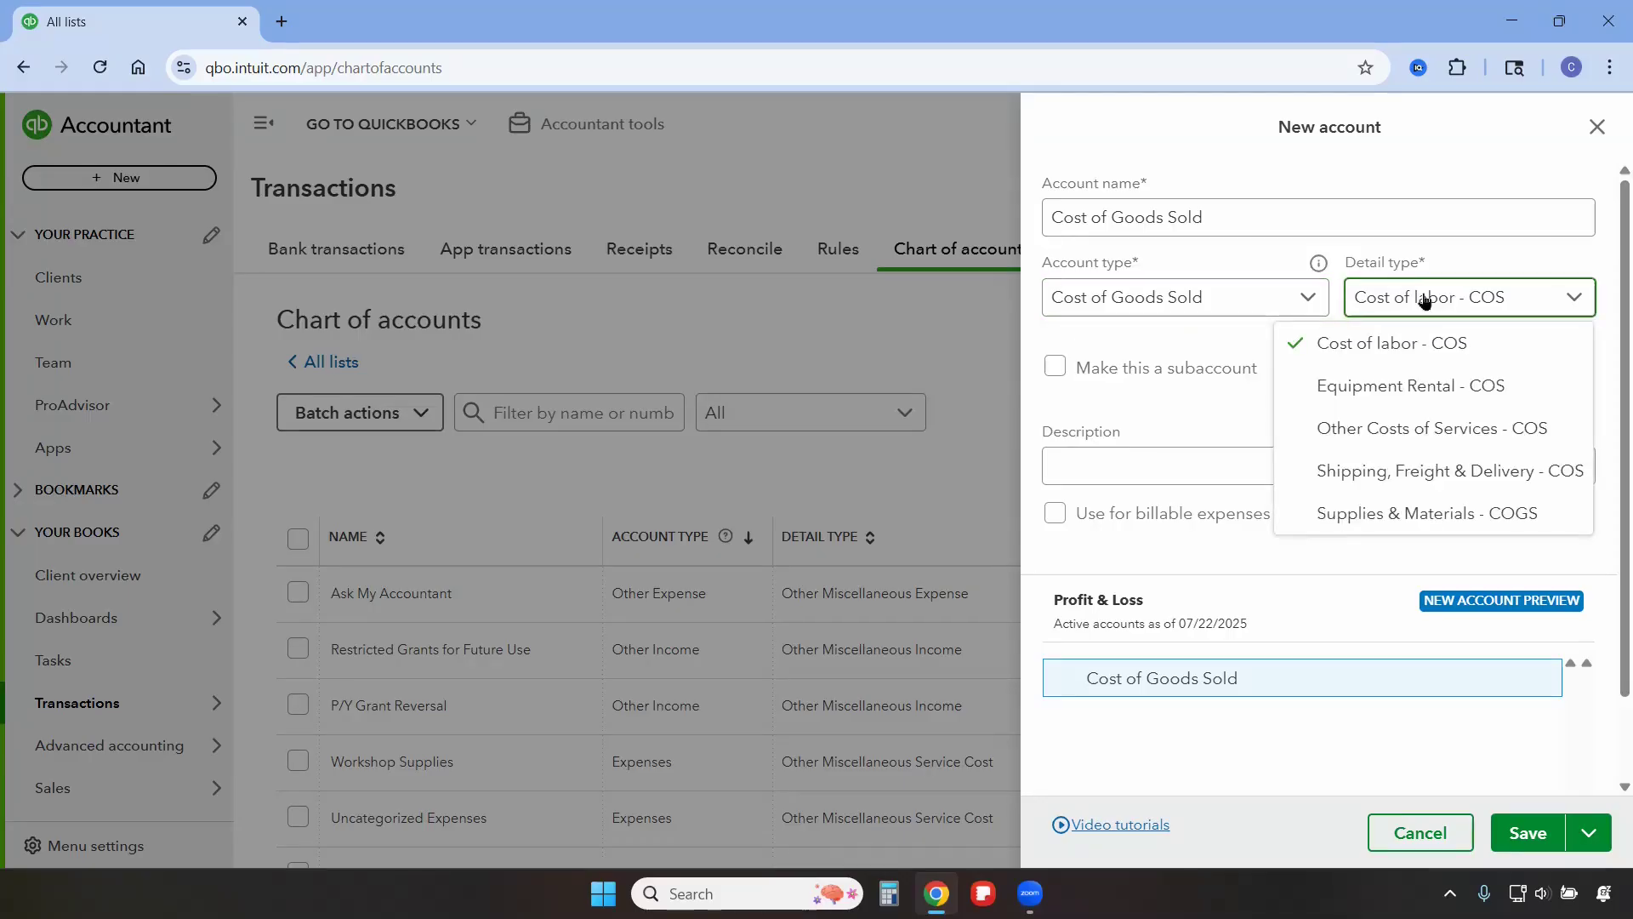
click(1421, 433)
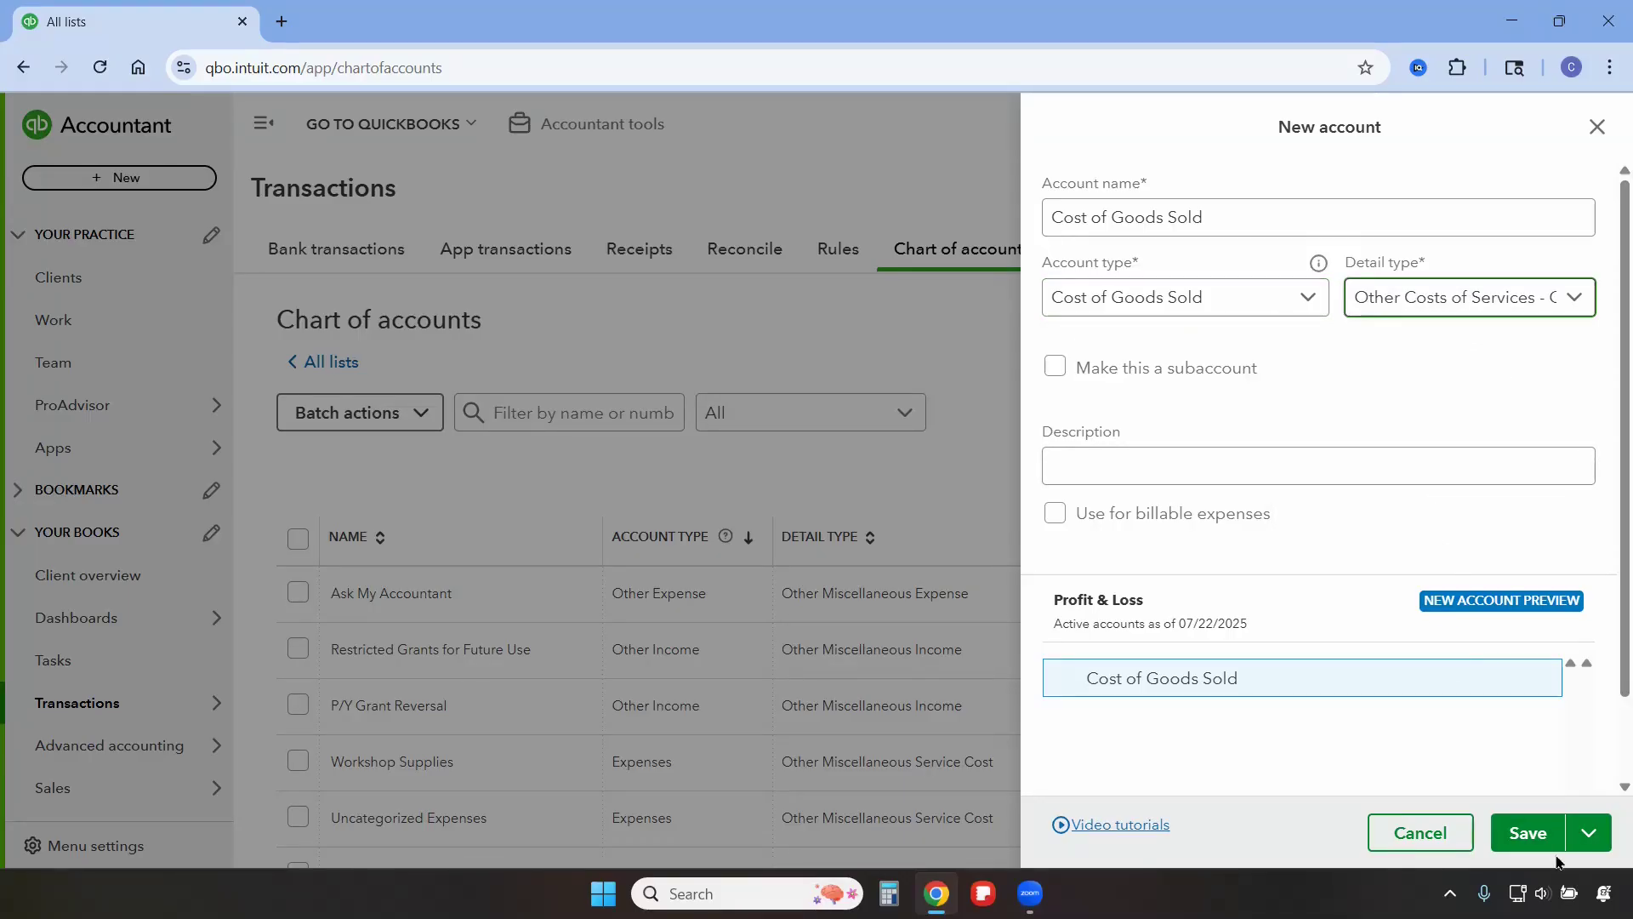
click(1592, 842)
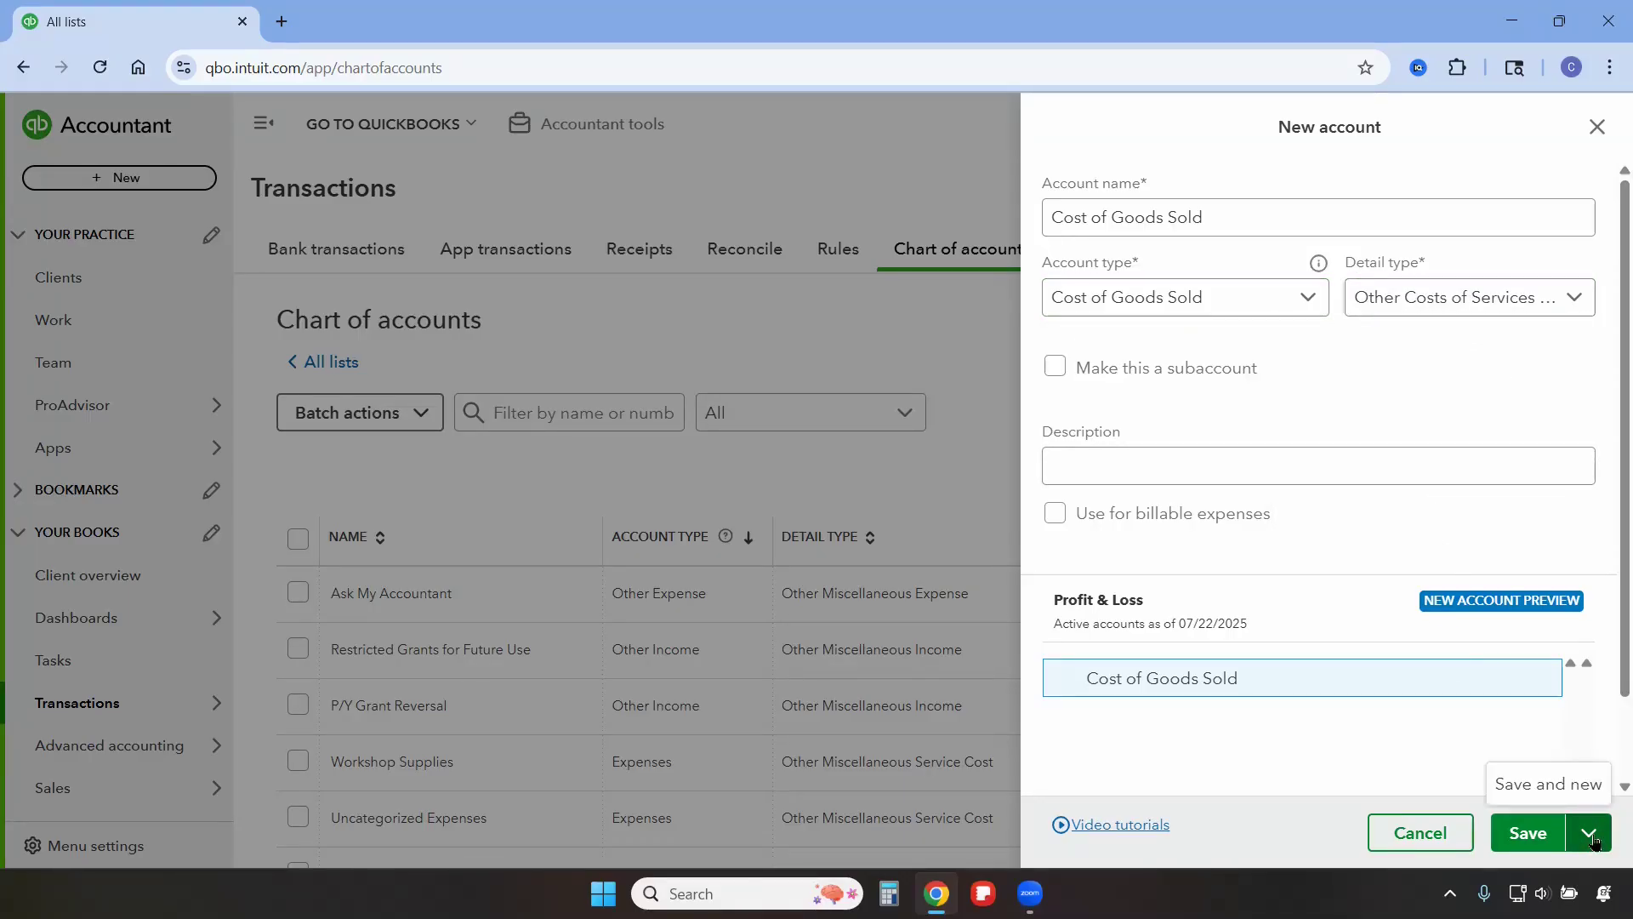
click(1546, 800)
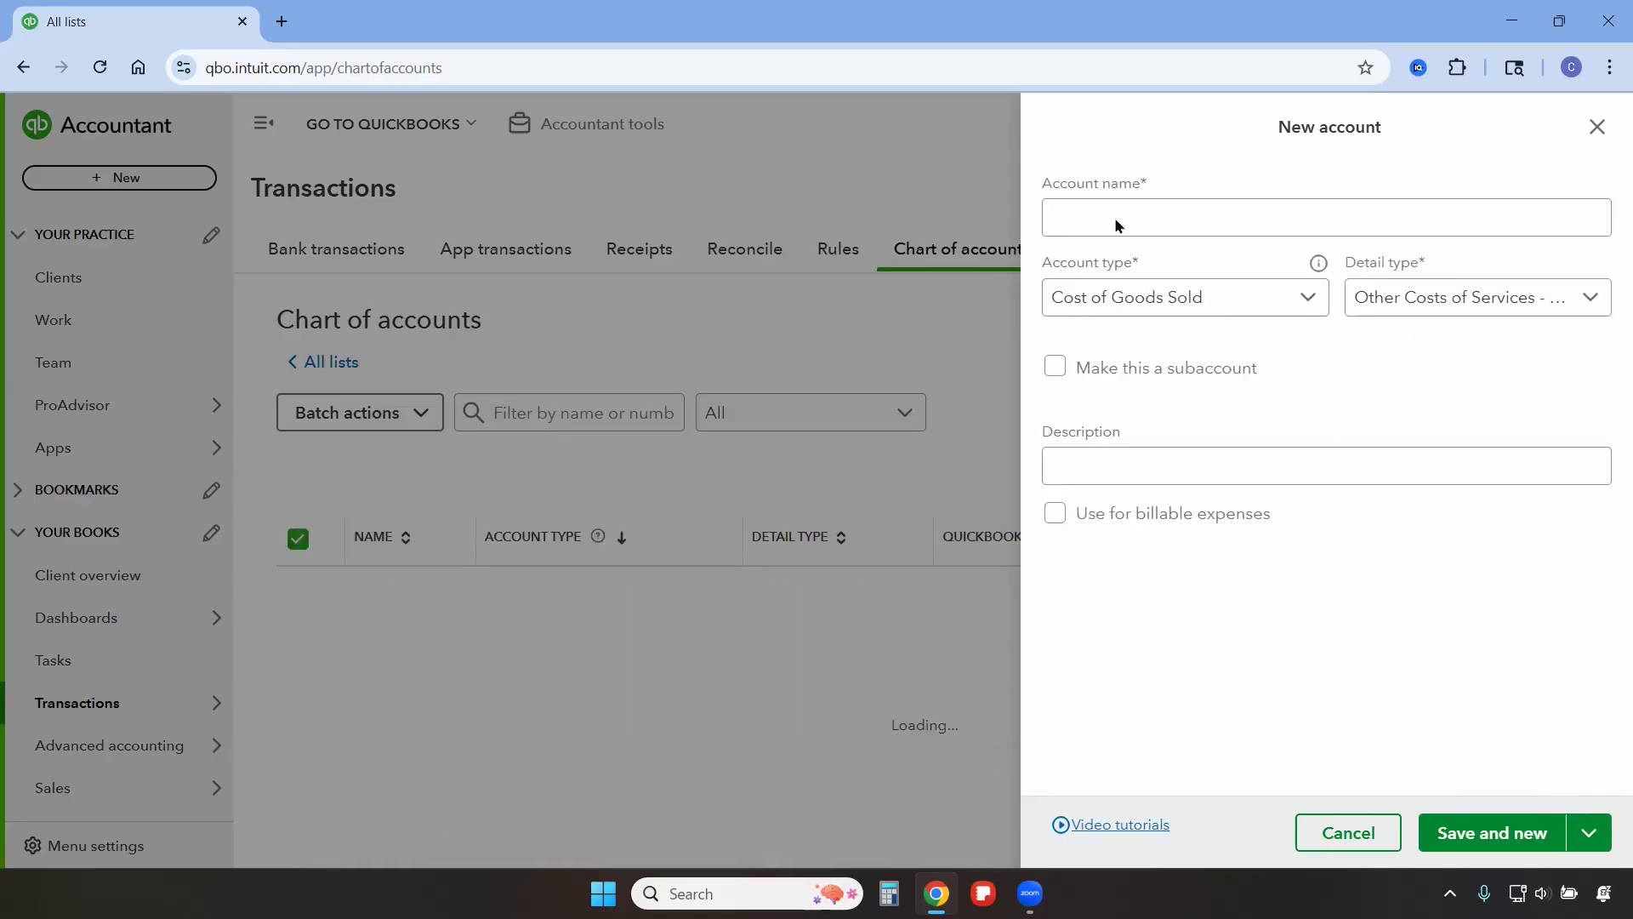
Name the next account "Repairs and Maintenance".
click(1141, 220)
text(Repa)
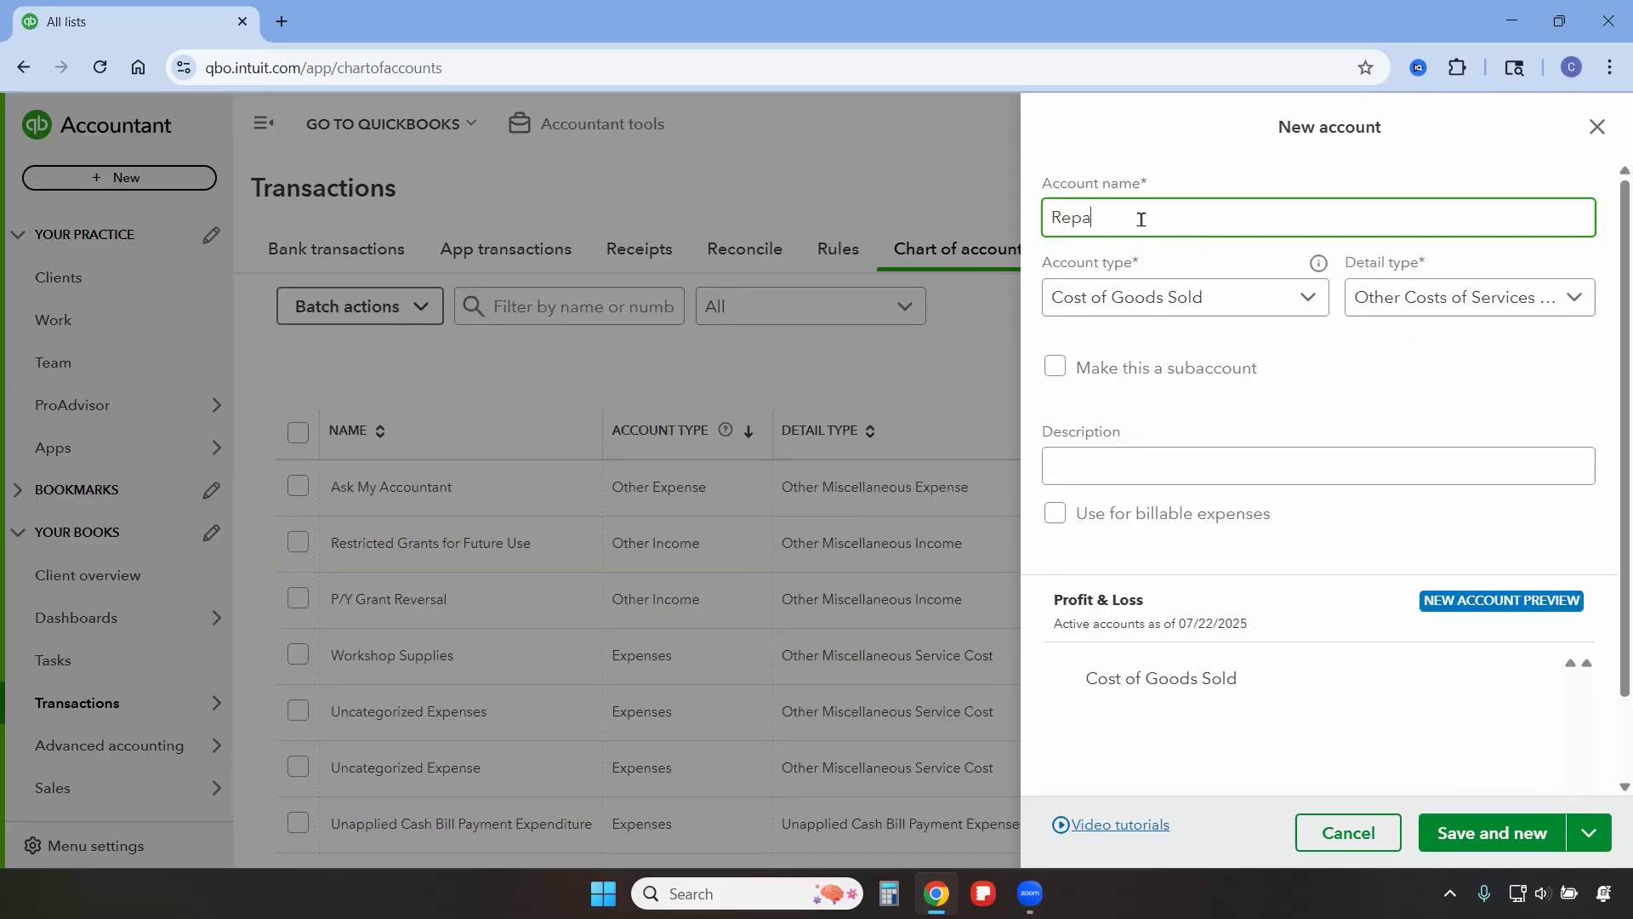
text(ir)
key(BackSpace)
text(irs and Maintenance)
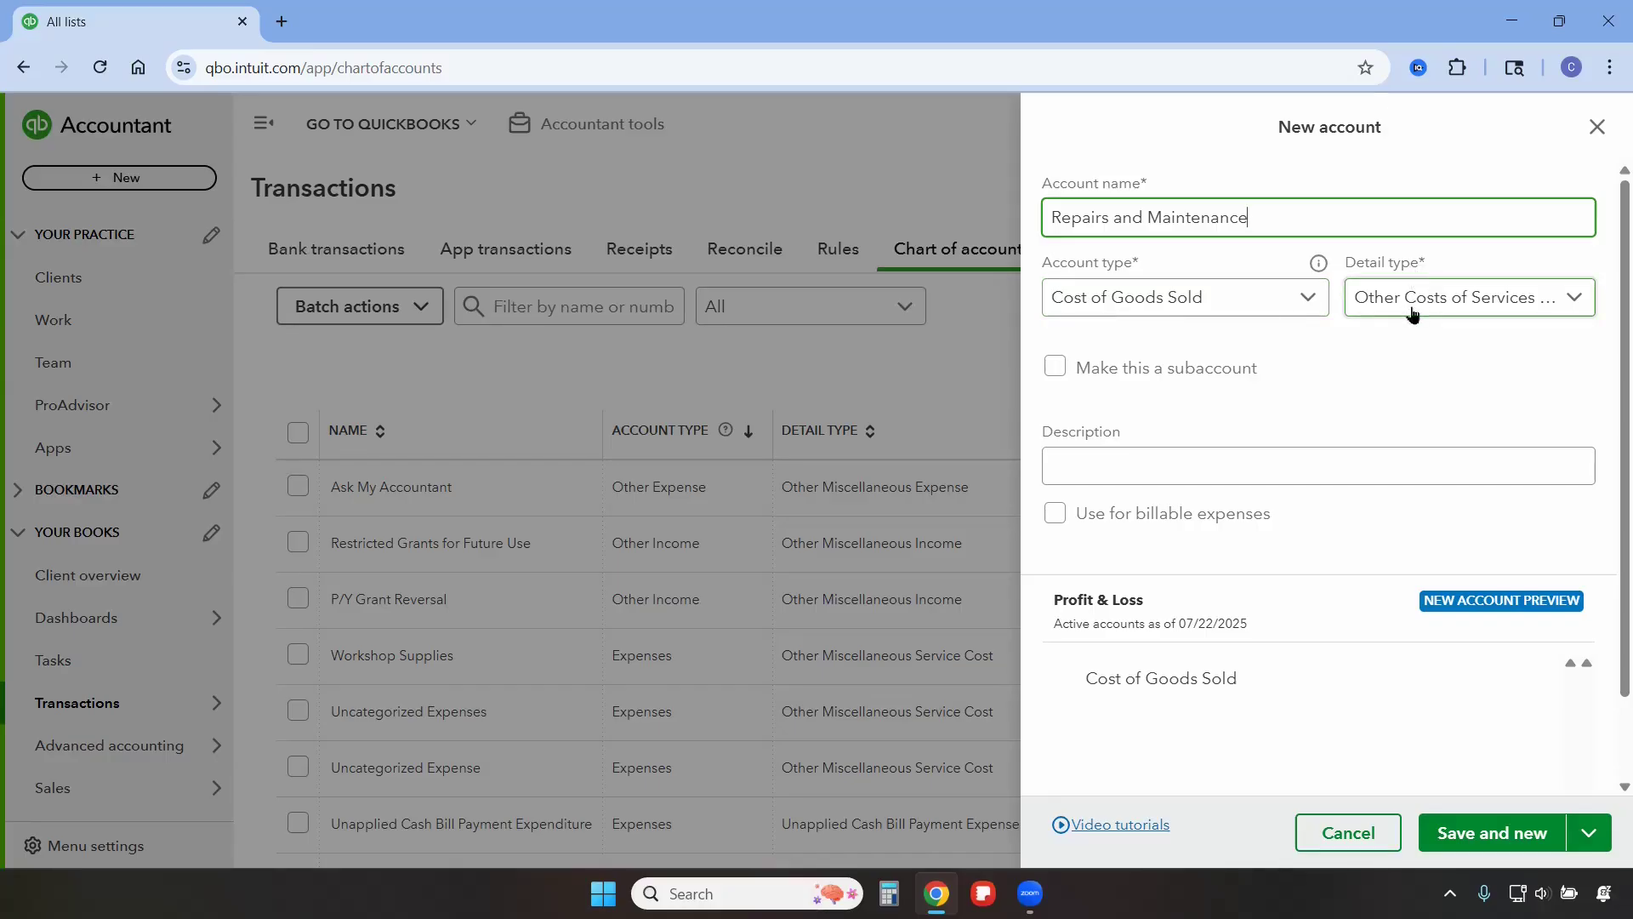
Make Repairs and Maintenance a subaccount of Cost of Goods Sold and save it.
click(1063, 383)
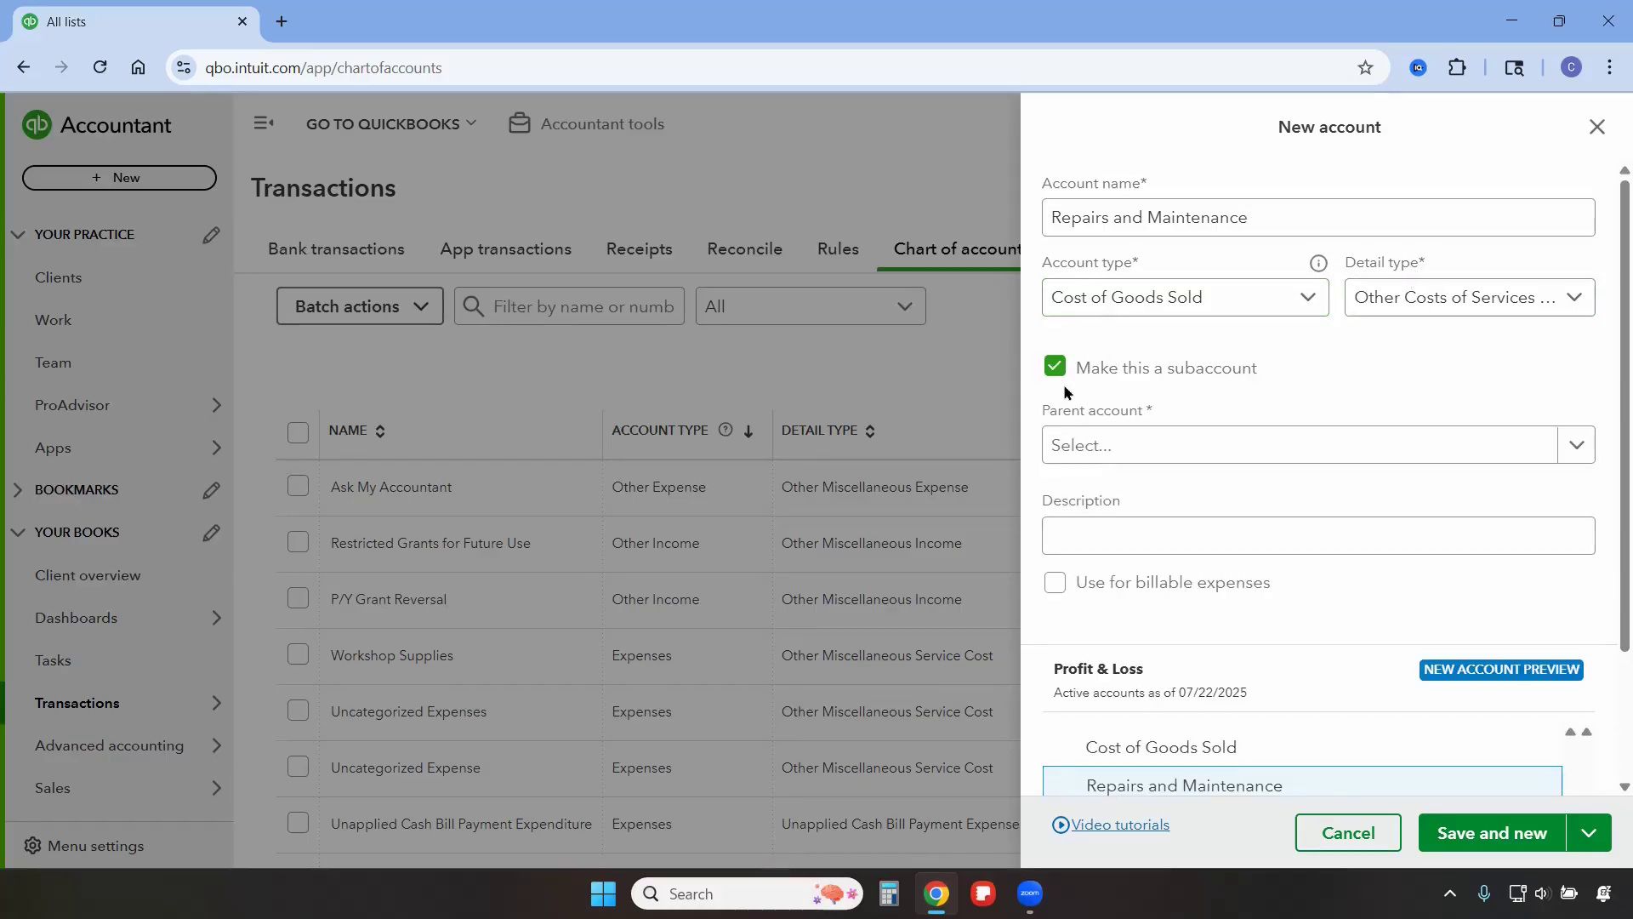
click(1136, 448)
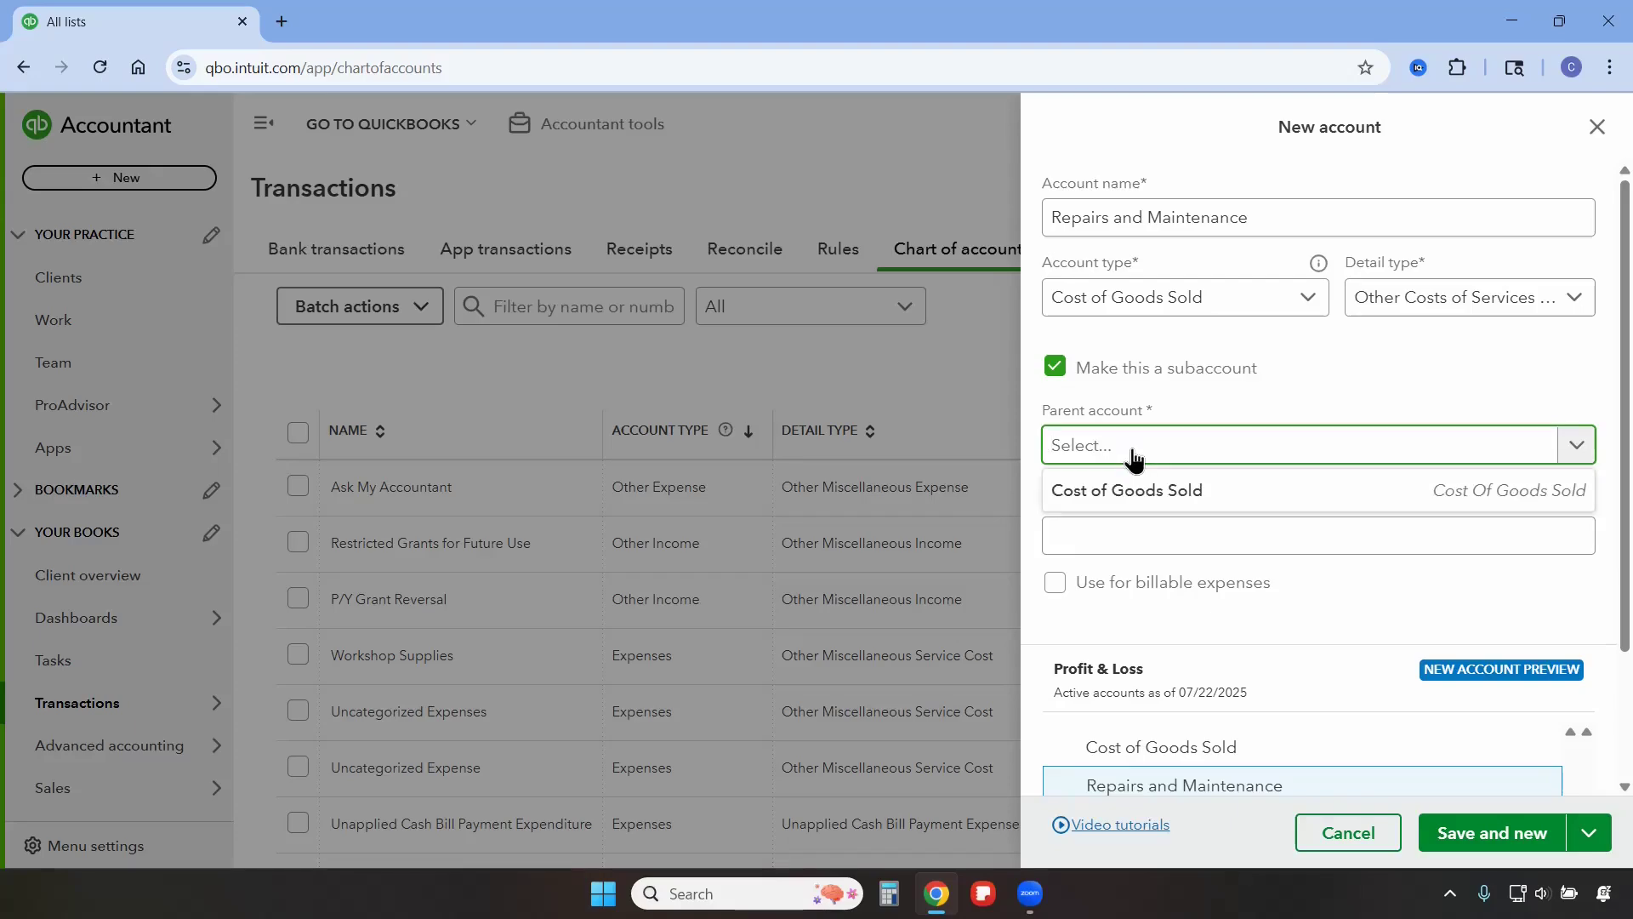
click(1140, 511)
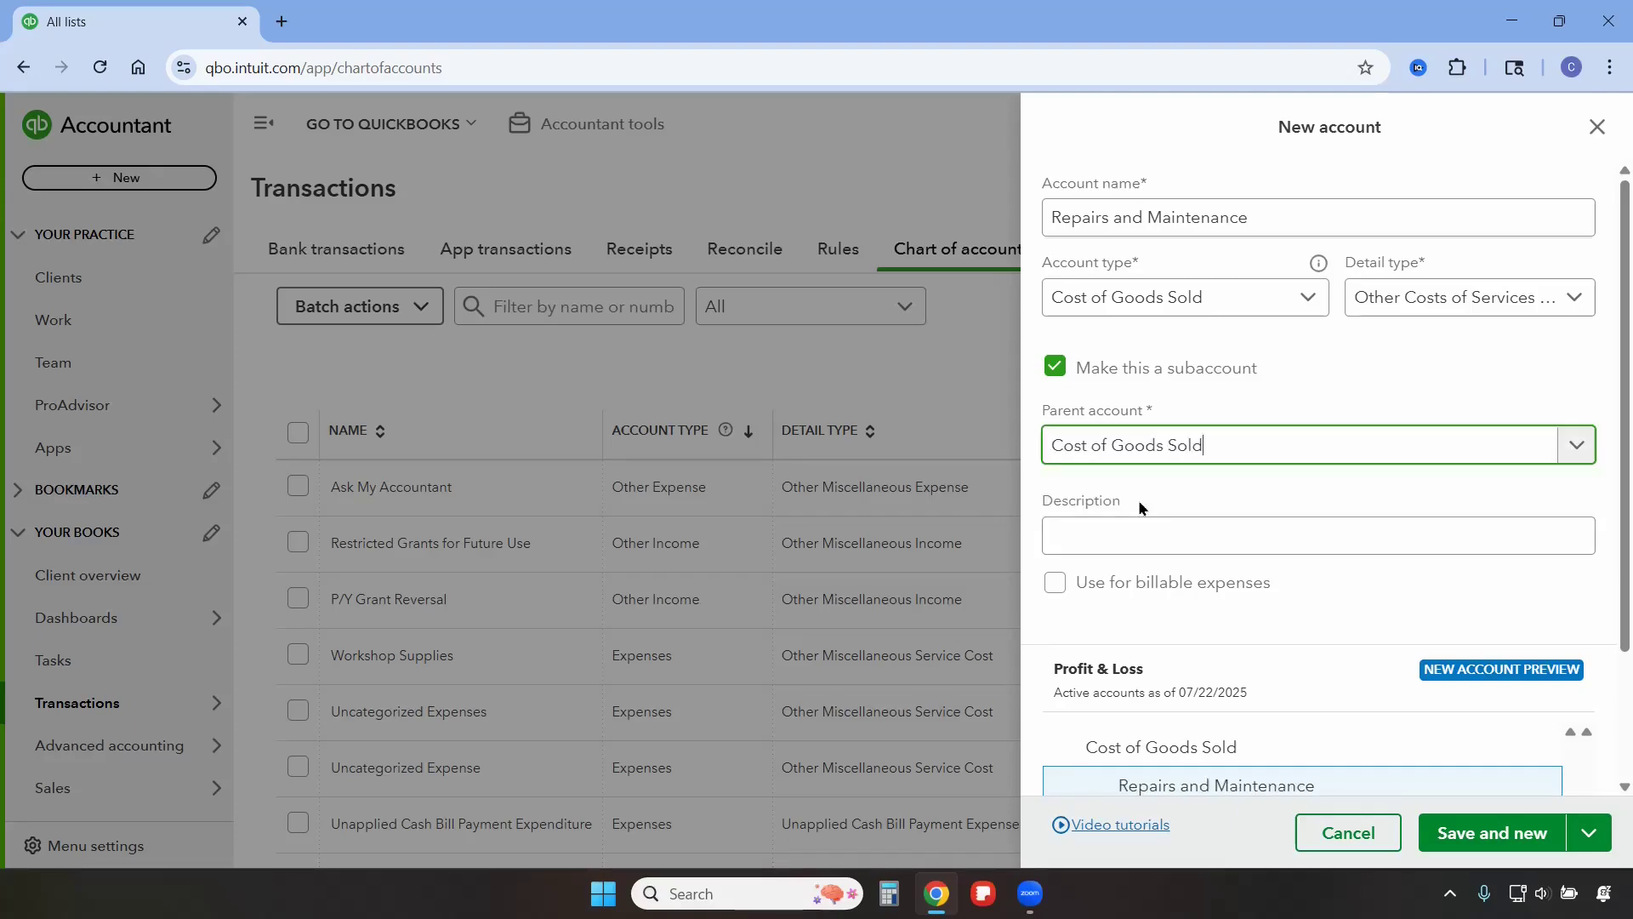
click(1584, 845)
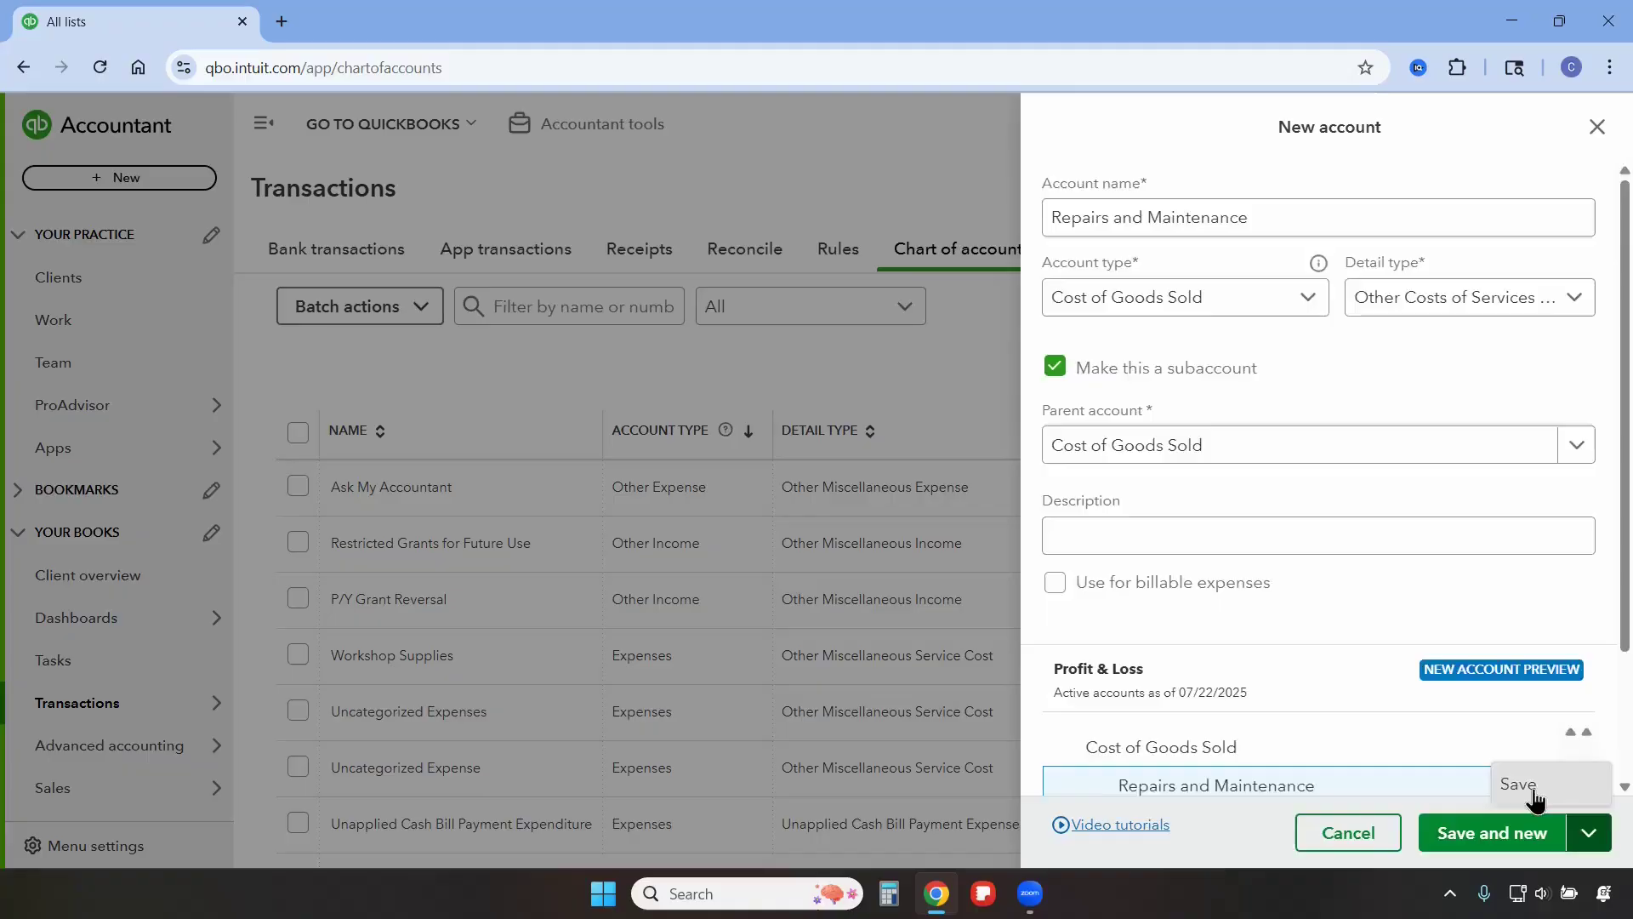
click(1534, 791)
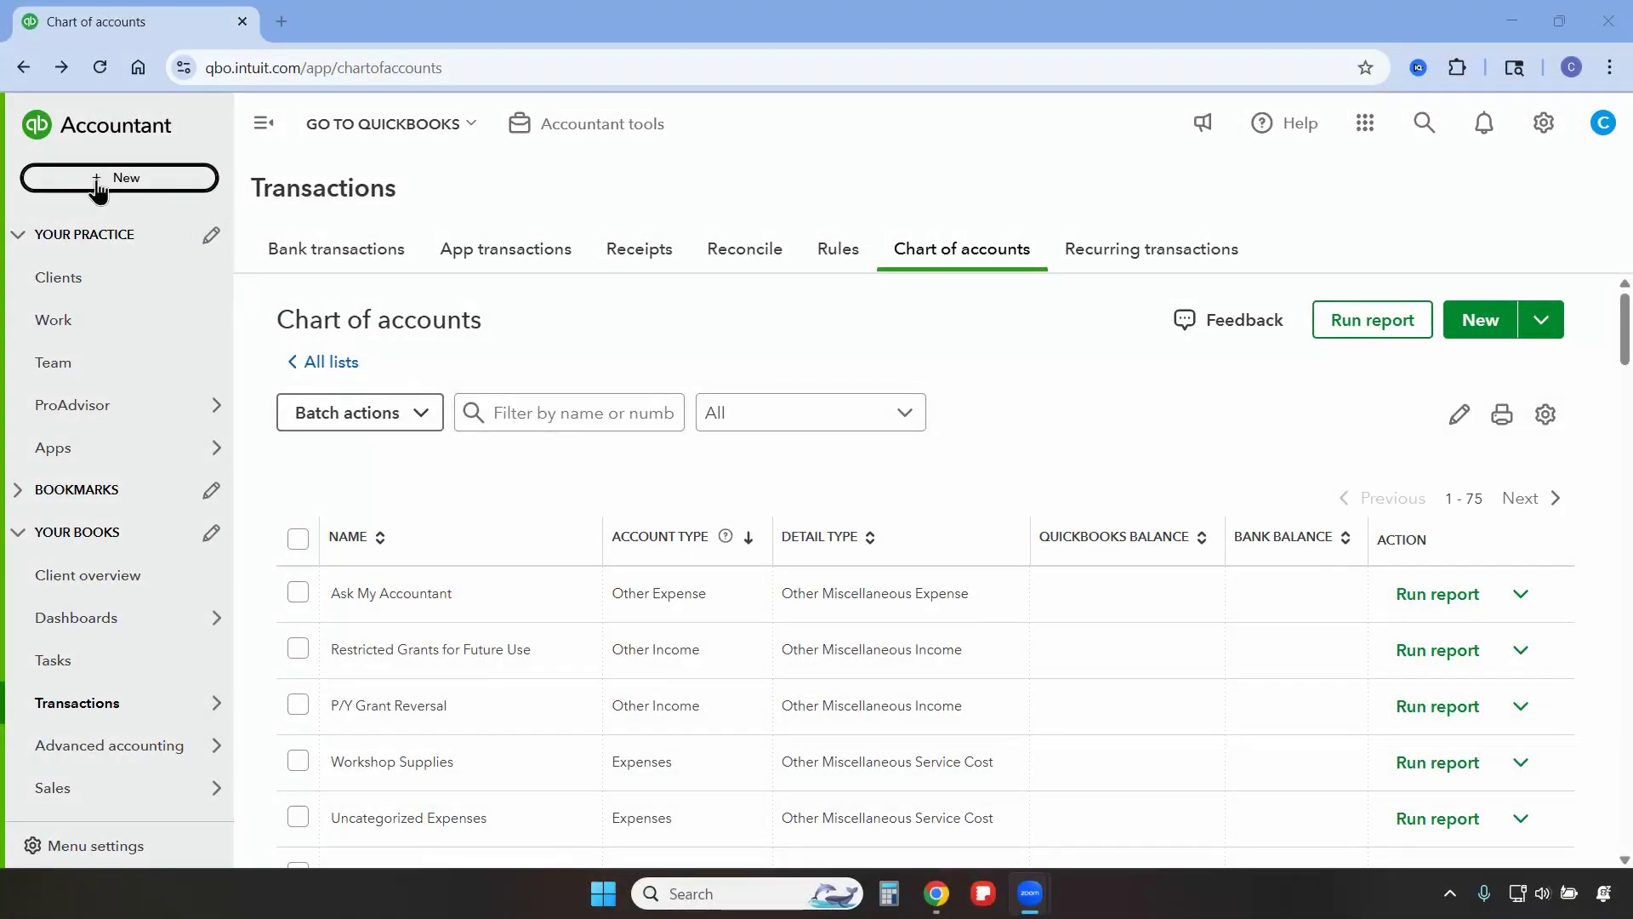
Create a new expense paid to Delta Glass with payment date 07/12/2025.
click(98, 182)
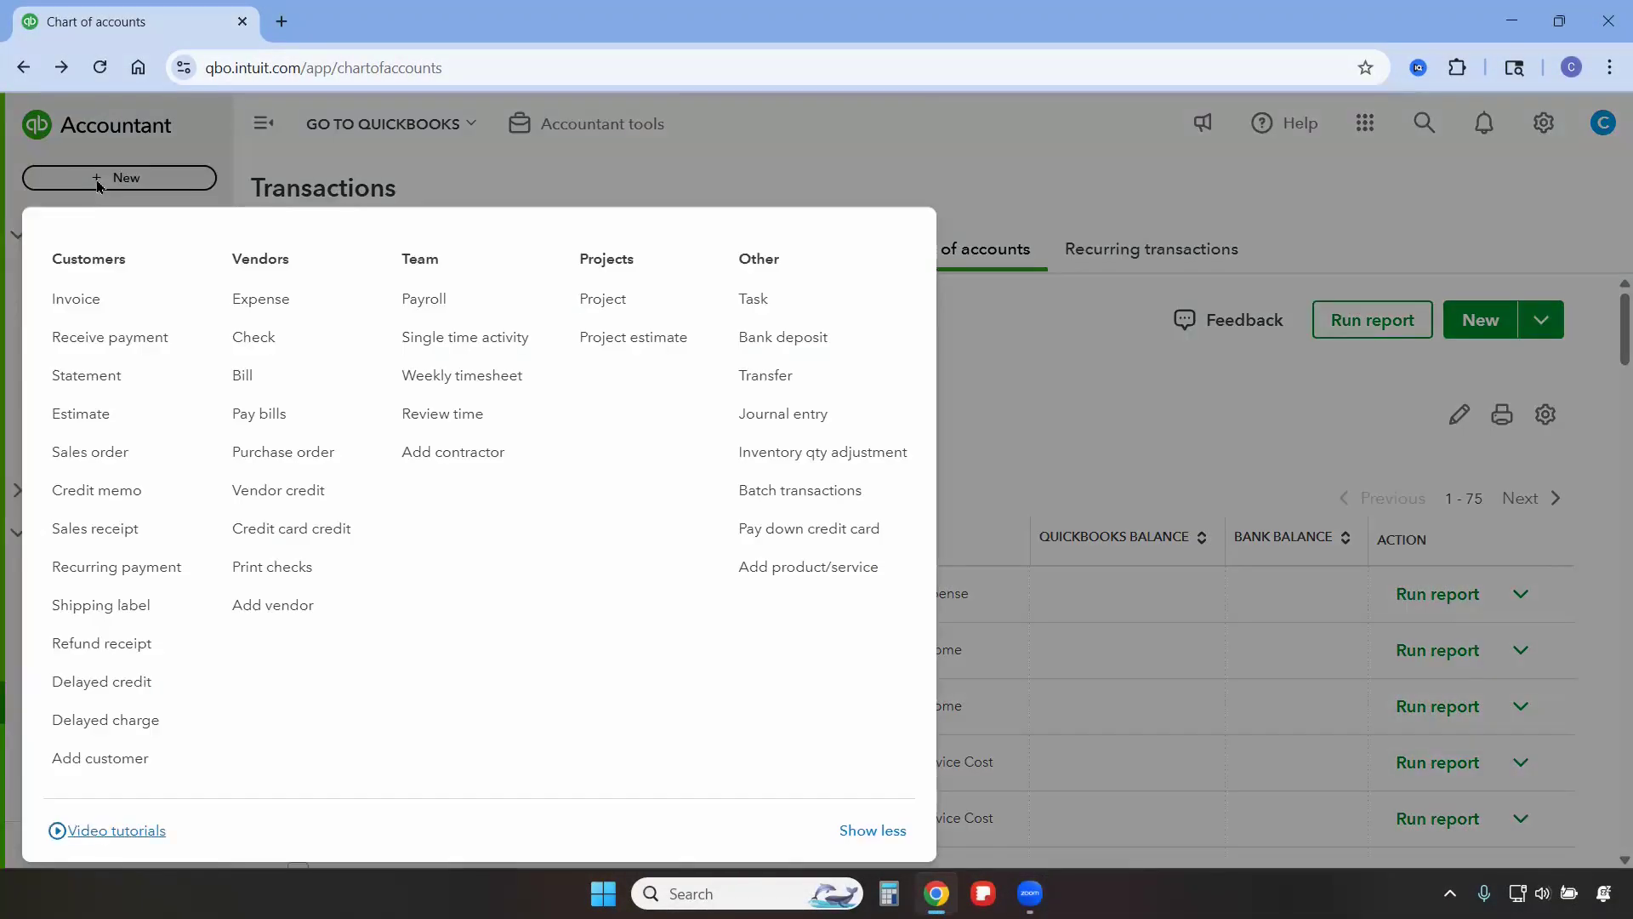
click(281, 303)
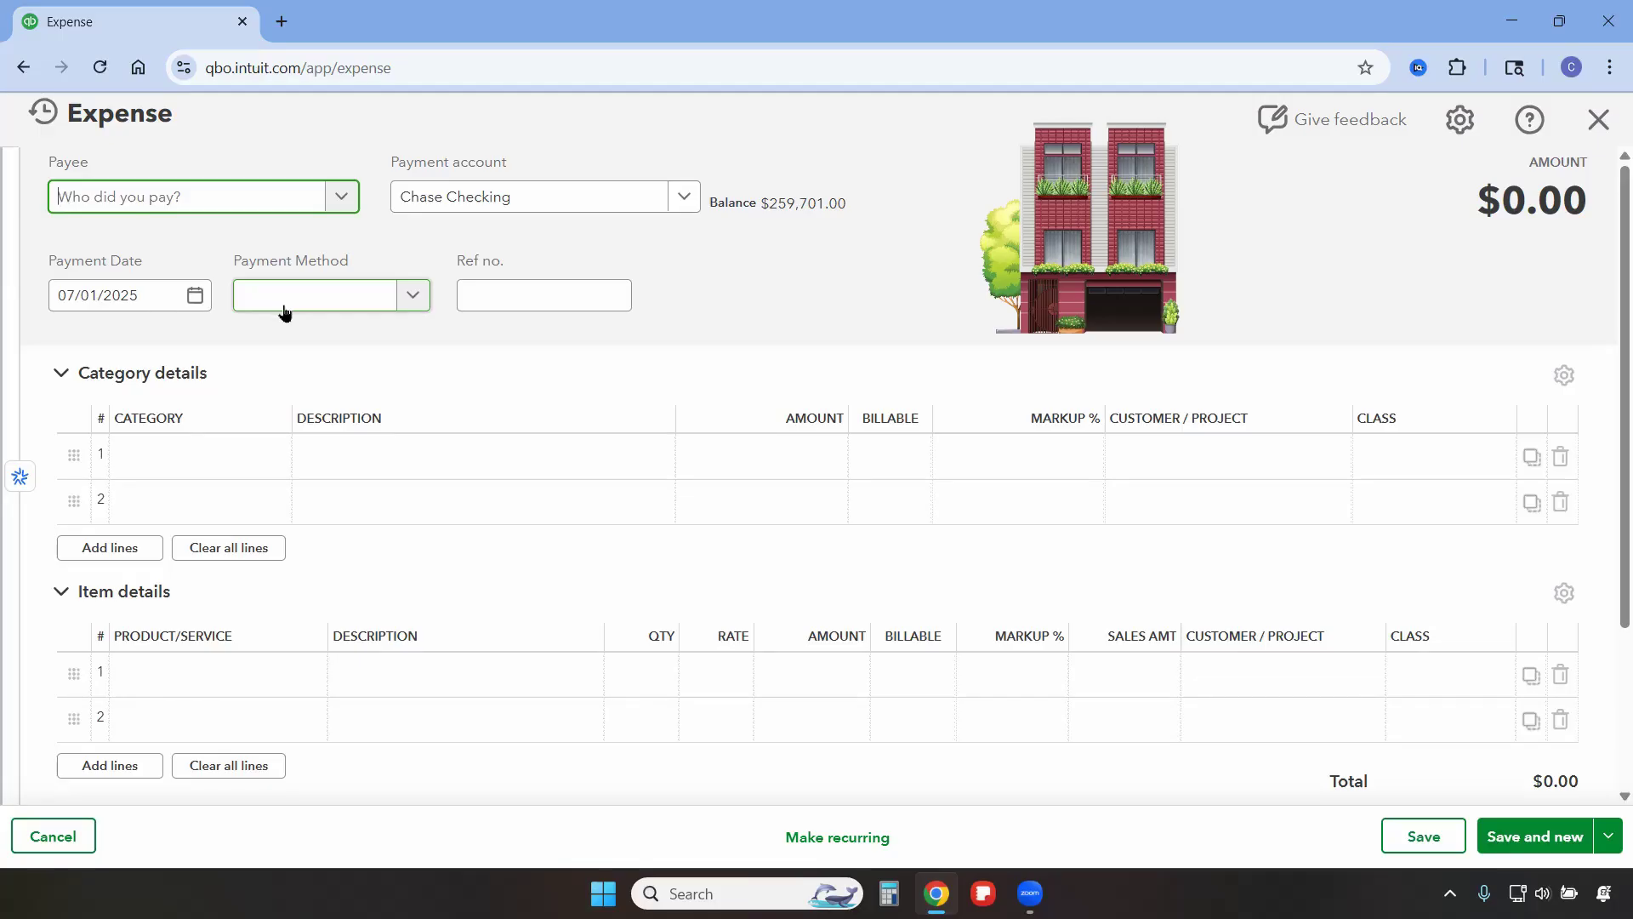
text(Del)
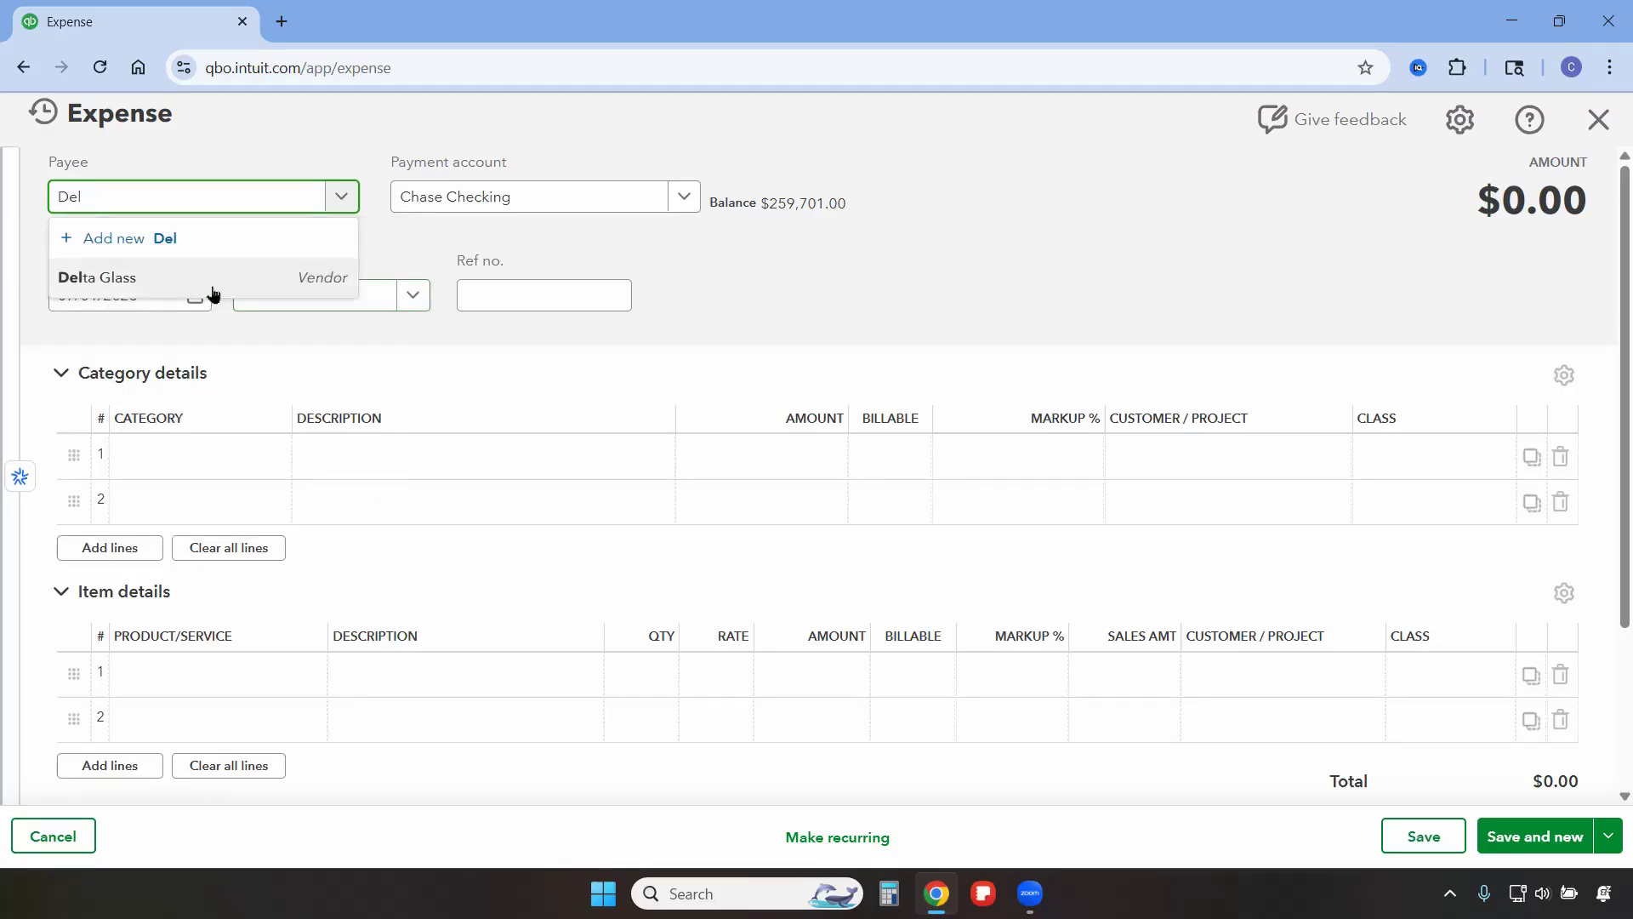
click(203, 291)
click(196, 297)
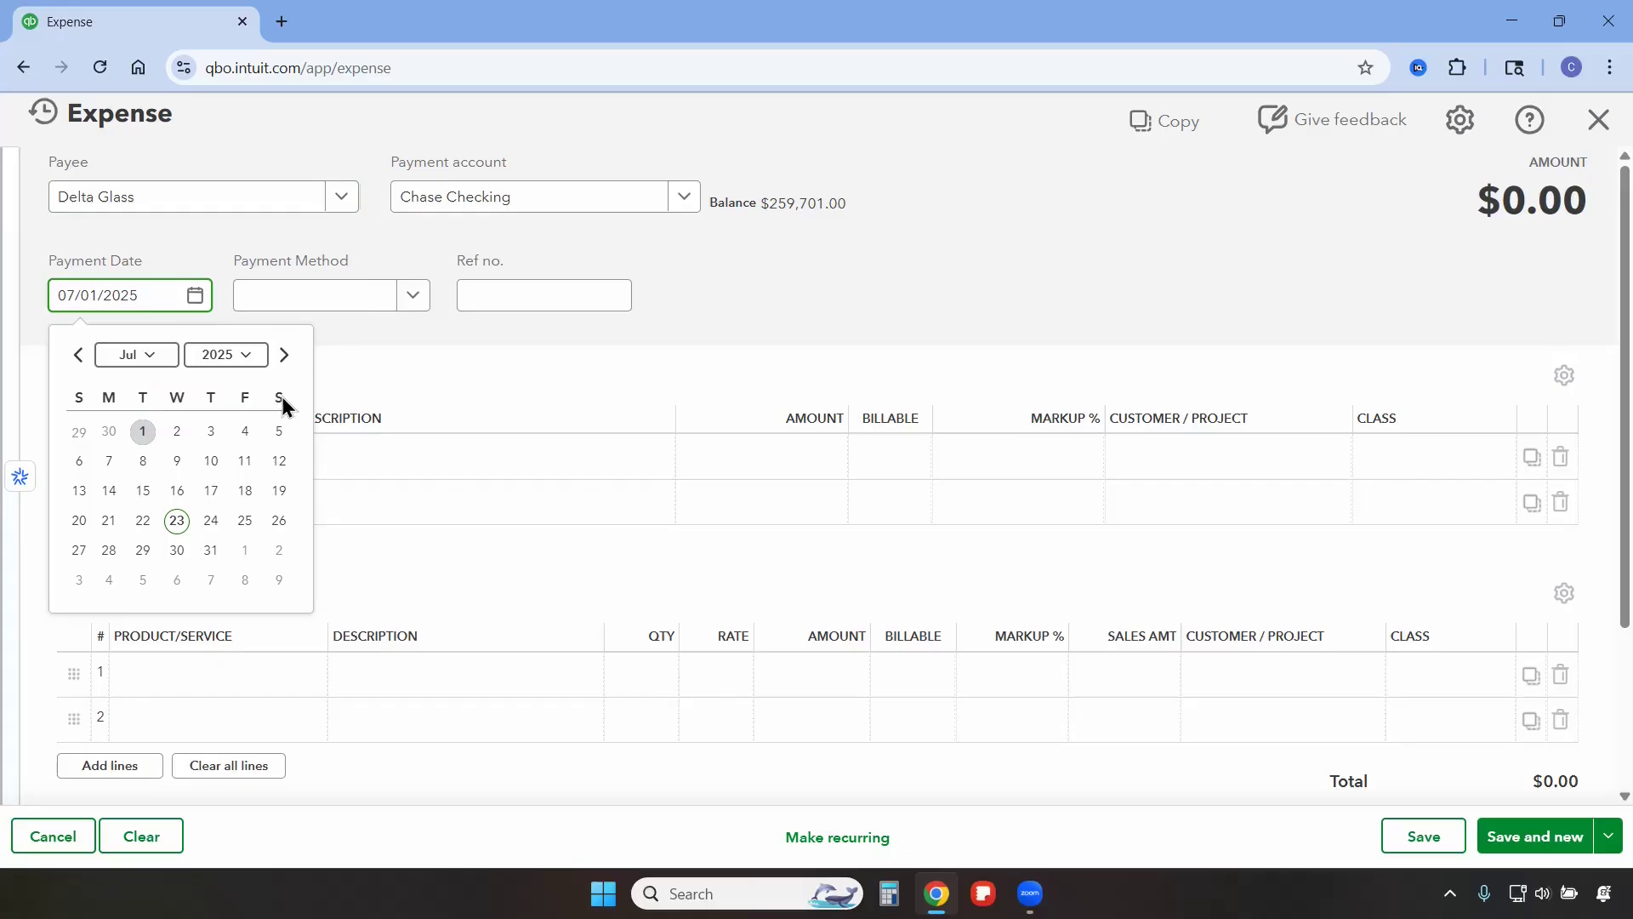
click(282, 462)
Categorize the first line as Repairs and Maintenance with an amount of $375.00.
click(223, 464)
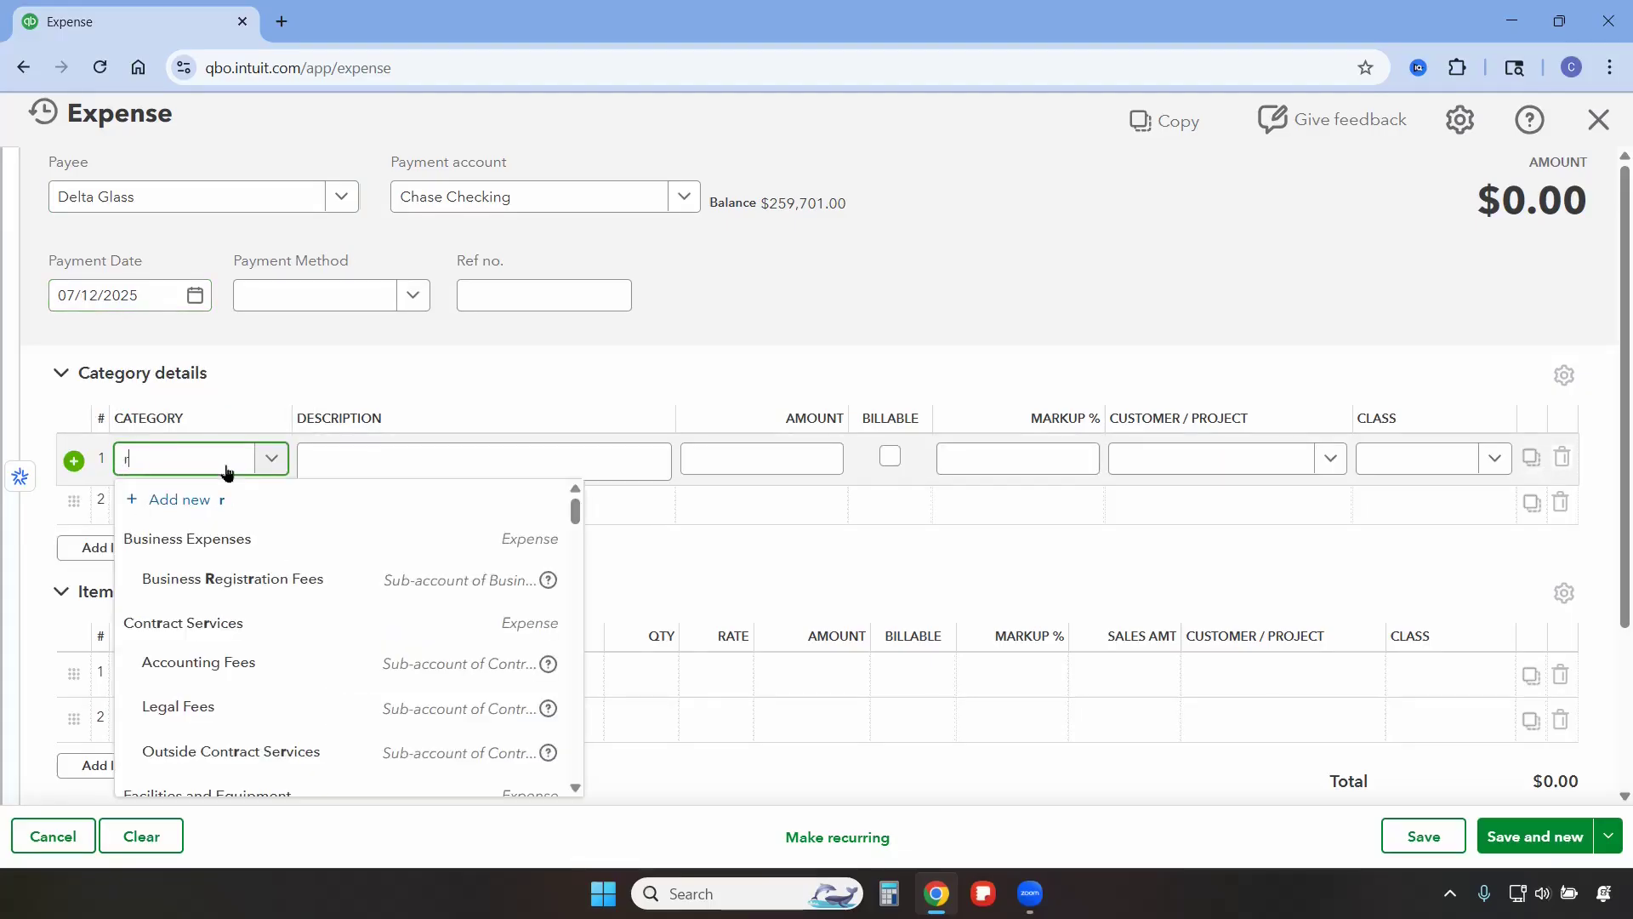
text(rep)
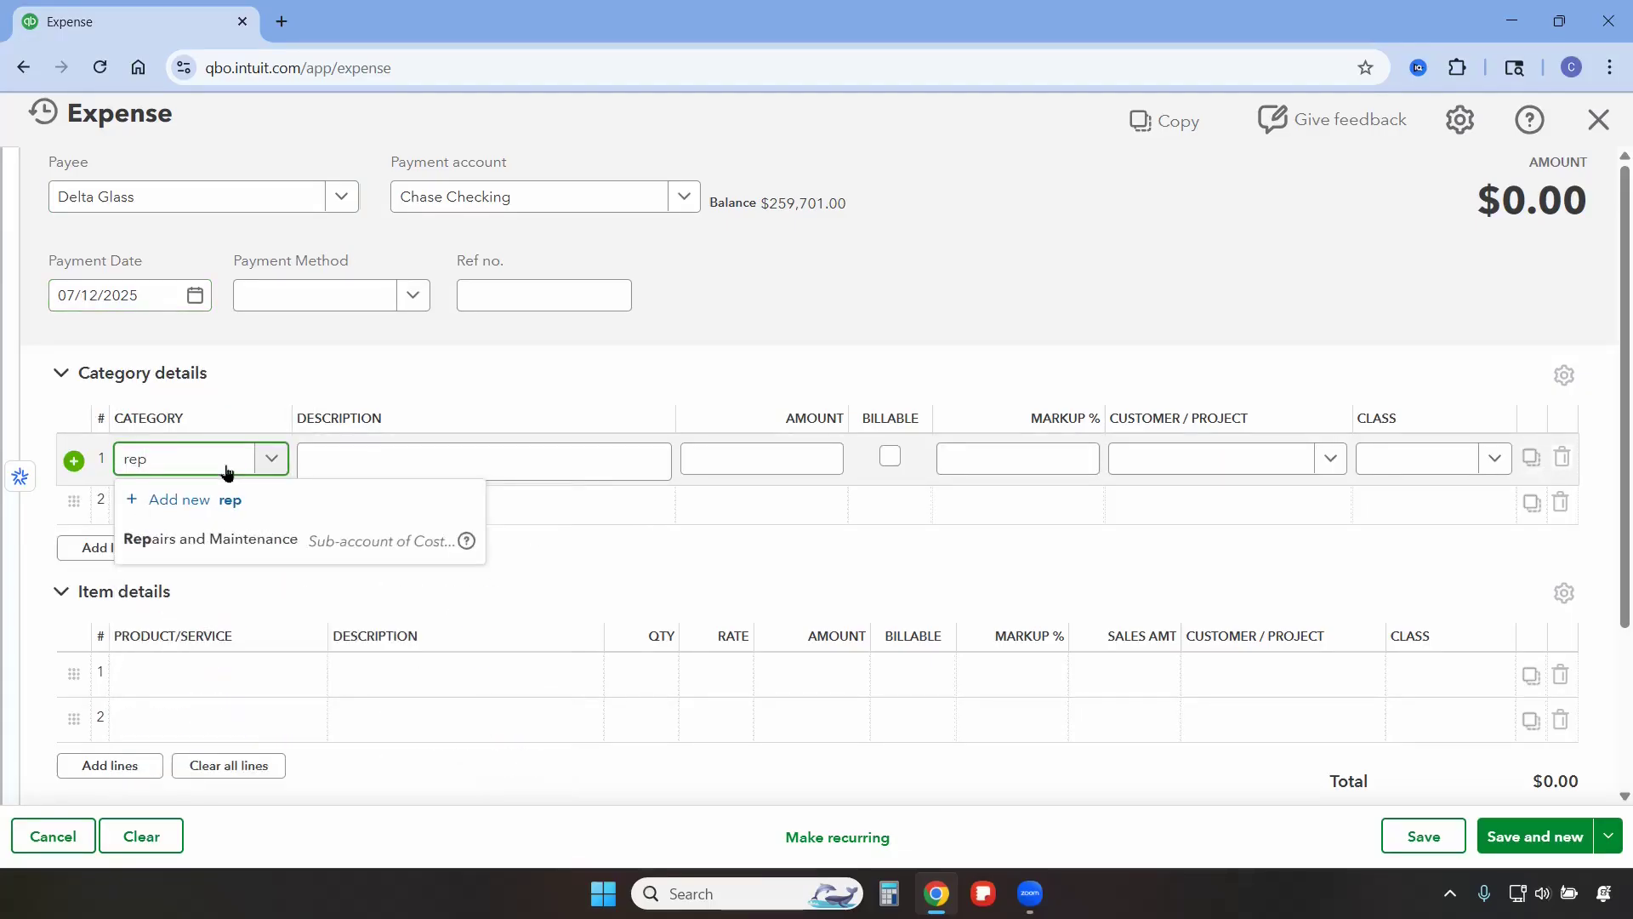
click(250, 541)
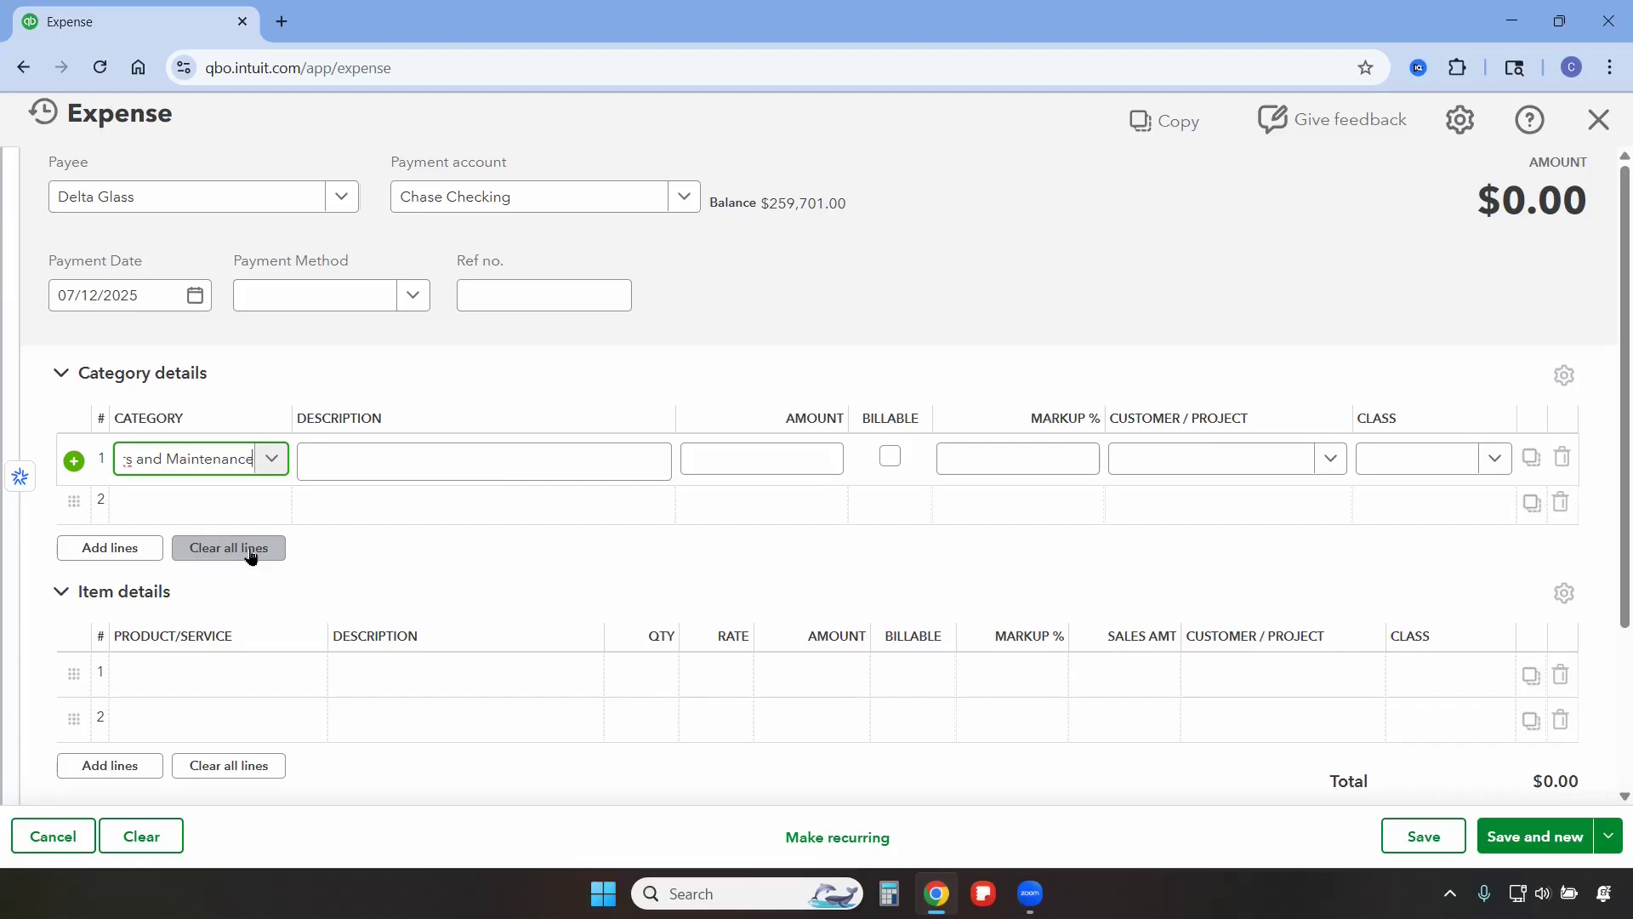
click(777, 458)
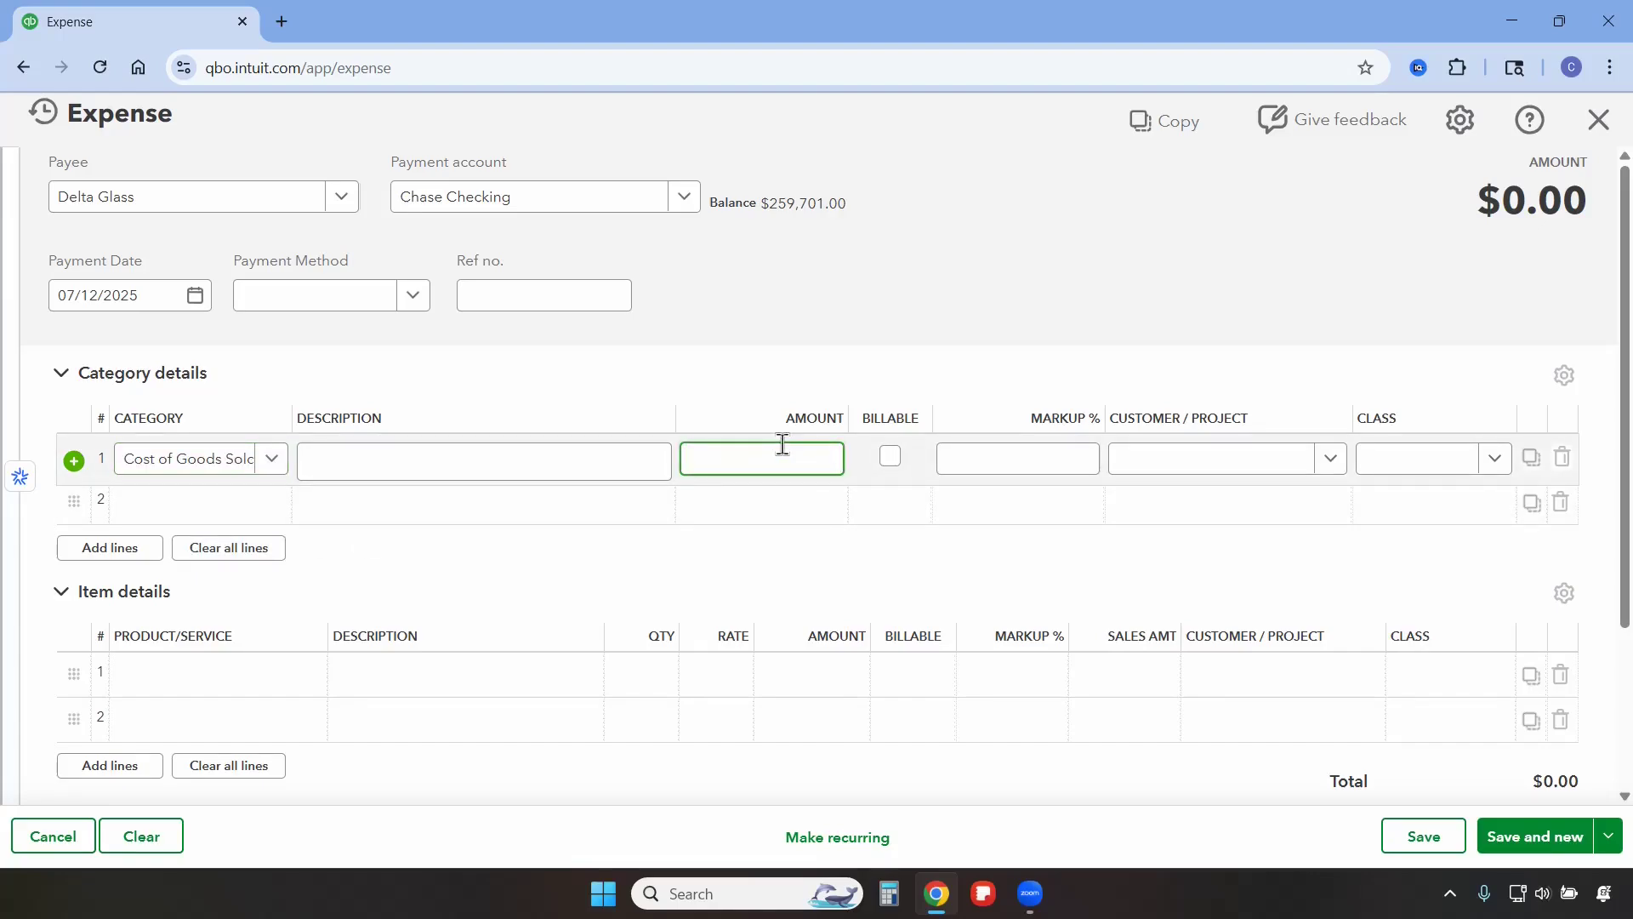
Assign the line to class 555 Coconut Ave and save the expense, starting a new one.
click(1371, 464)
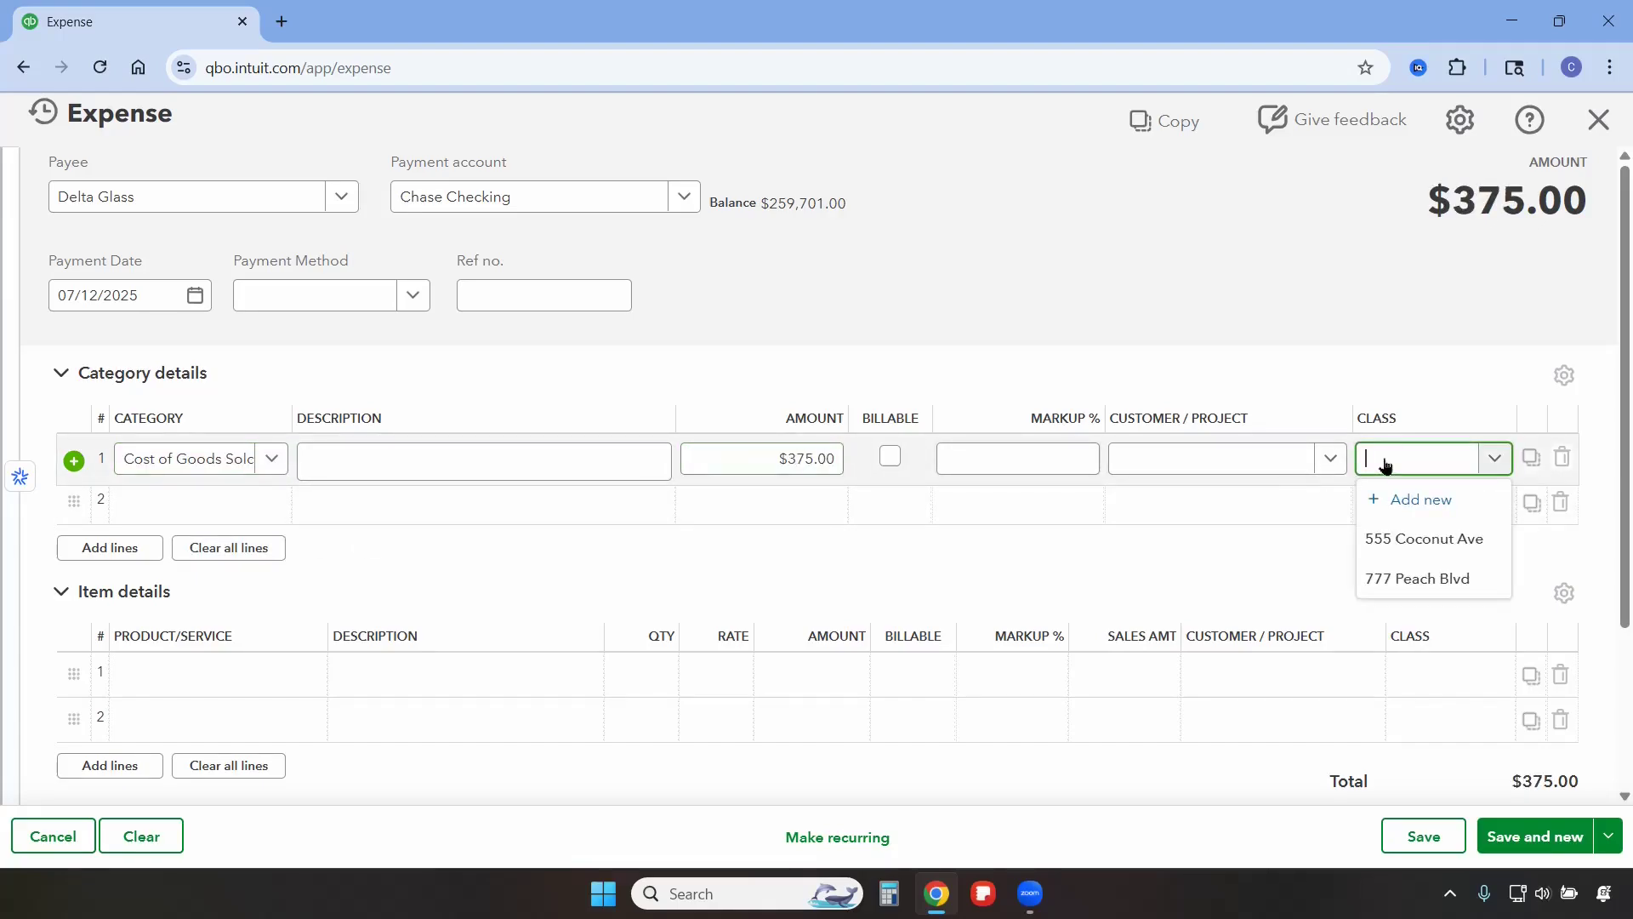
click(1412, 541)
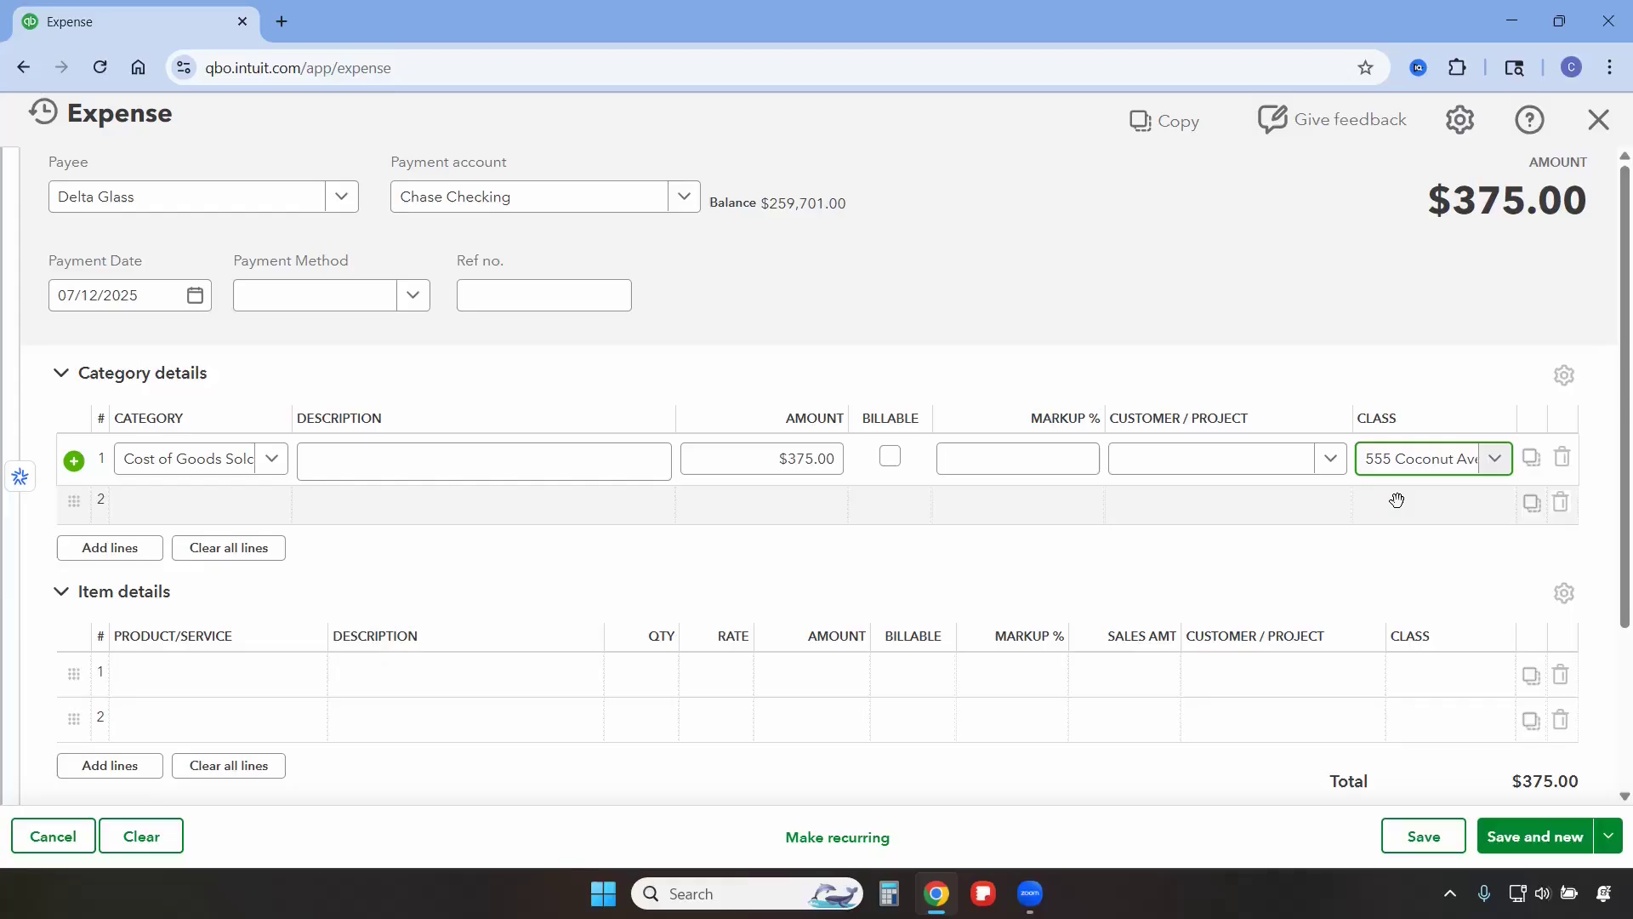
click(1536, 842)
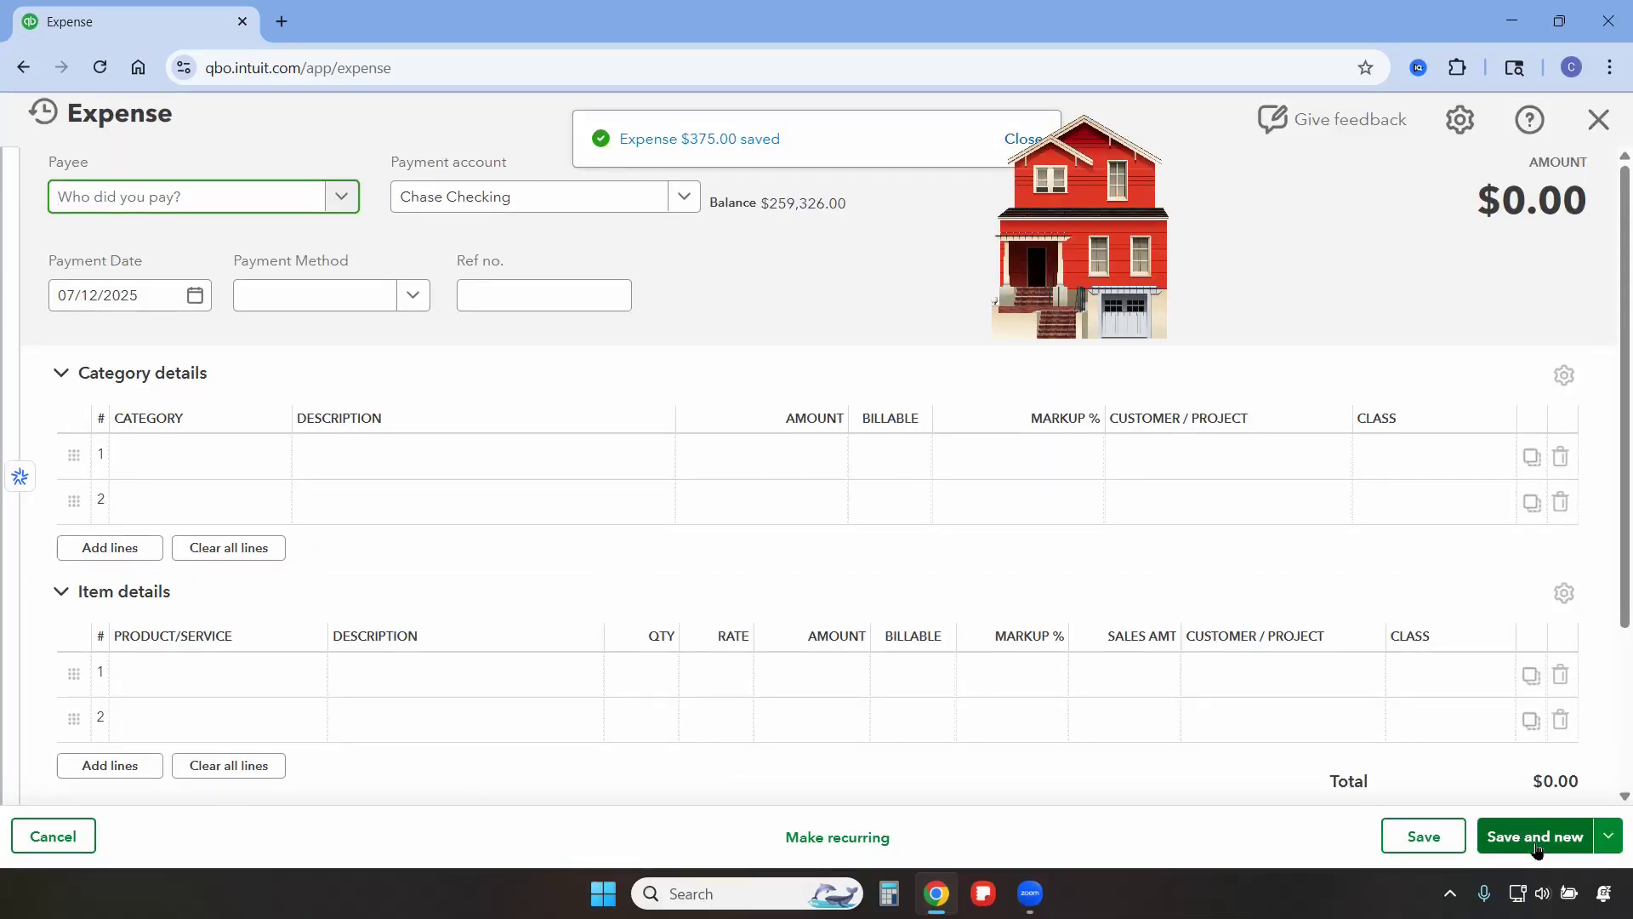
Set the payee to PG&E and the payment date to 07/19/2025.
click(156, 208)
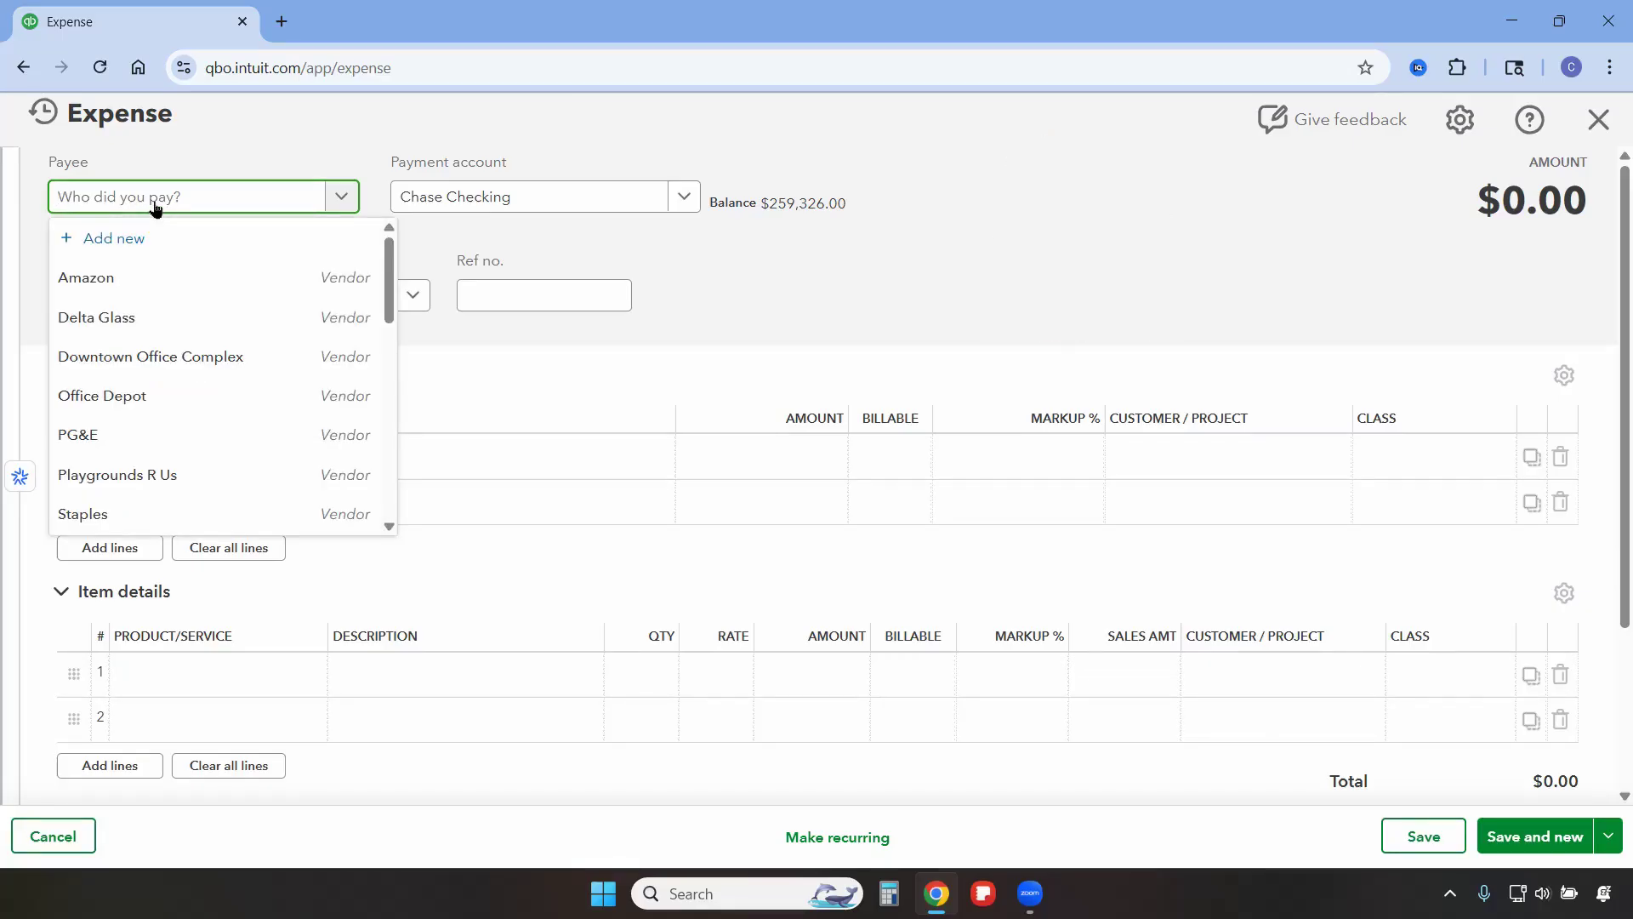
click(94, 436)
click(195, 295)
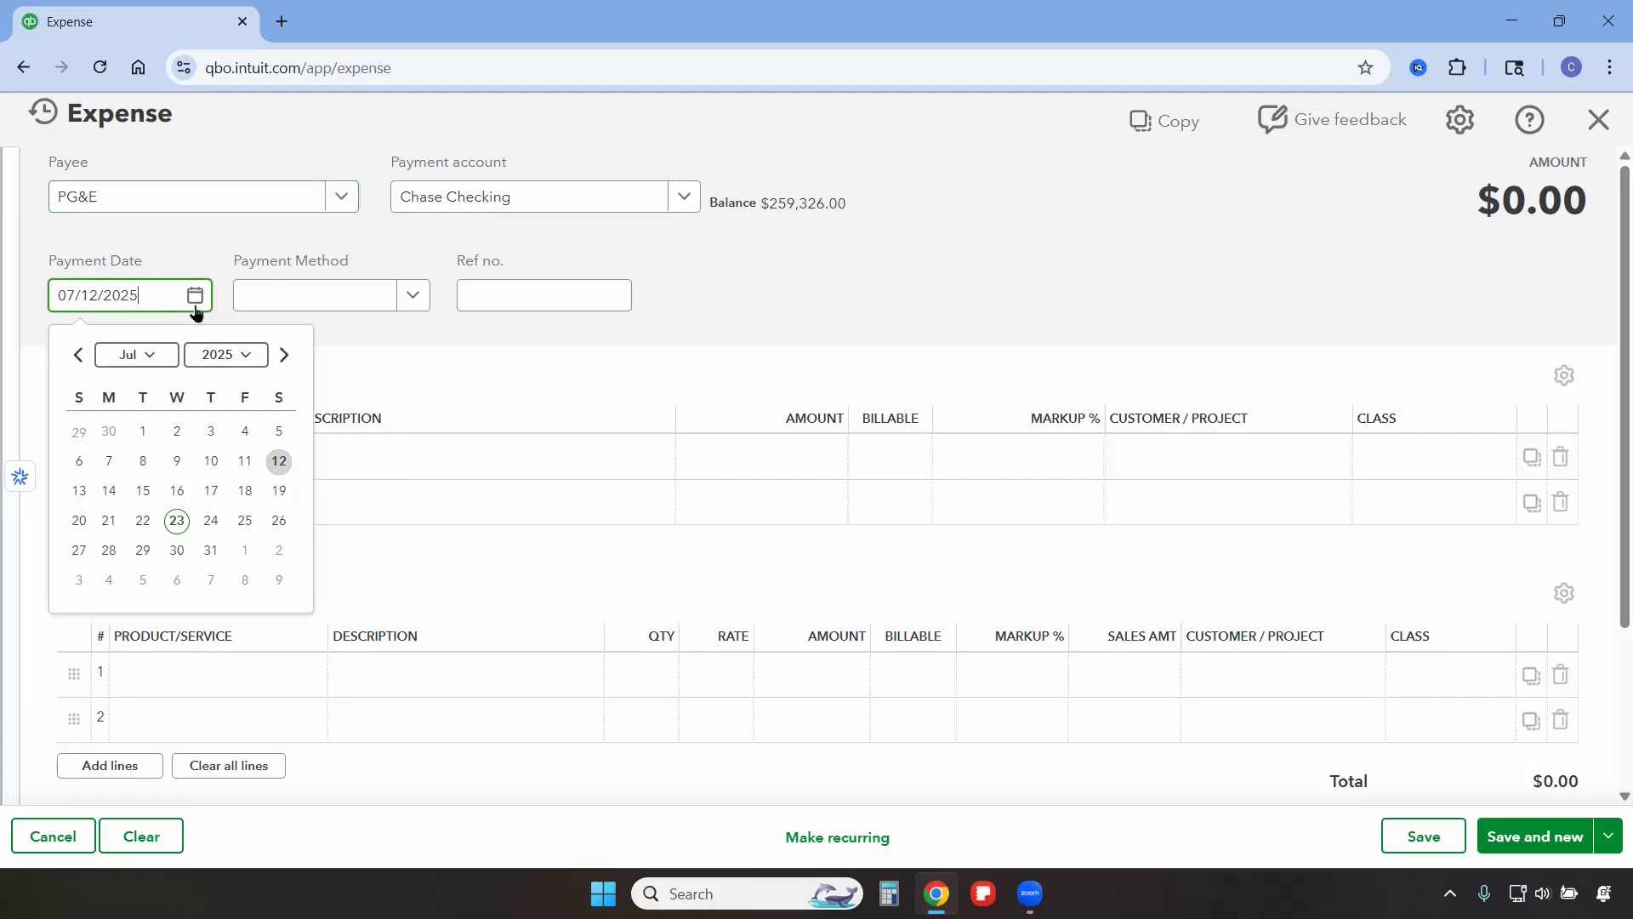
click(270, 492)
Categorize the first line as Utilities:Electricity with an amount of 400.
click(179, 459)
text(elec)
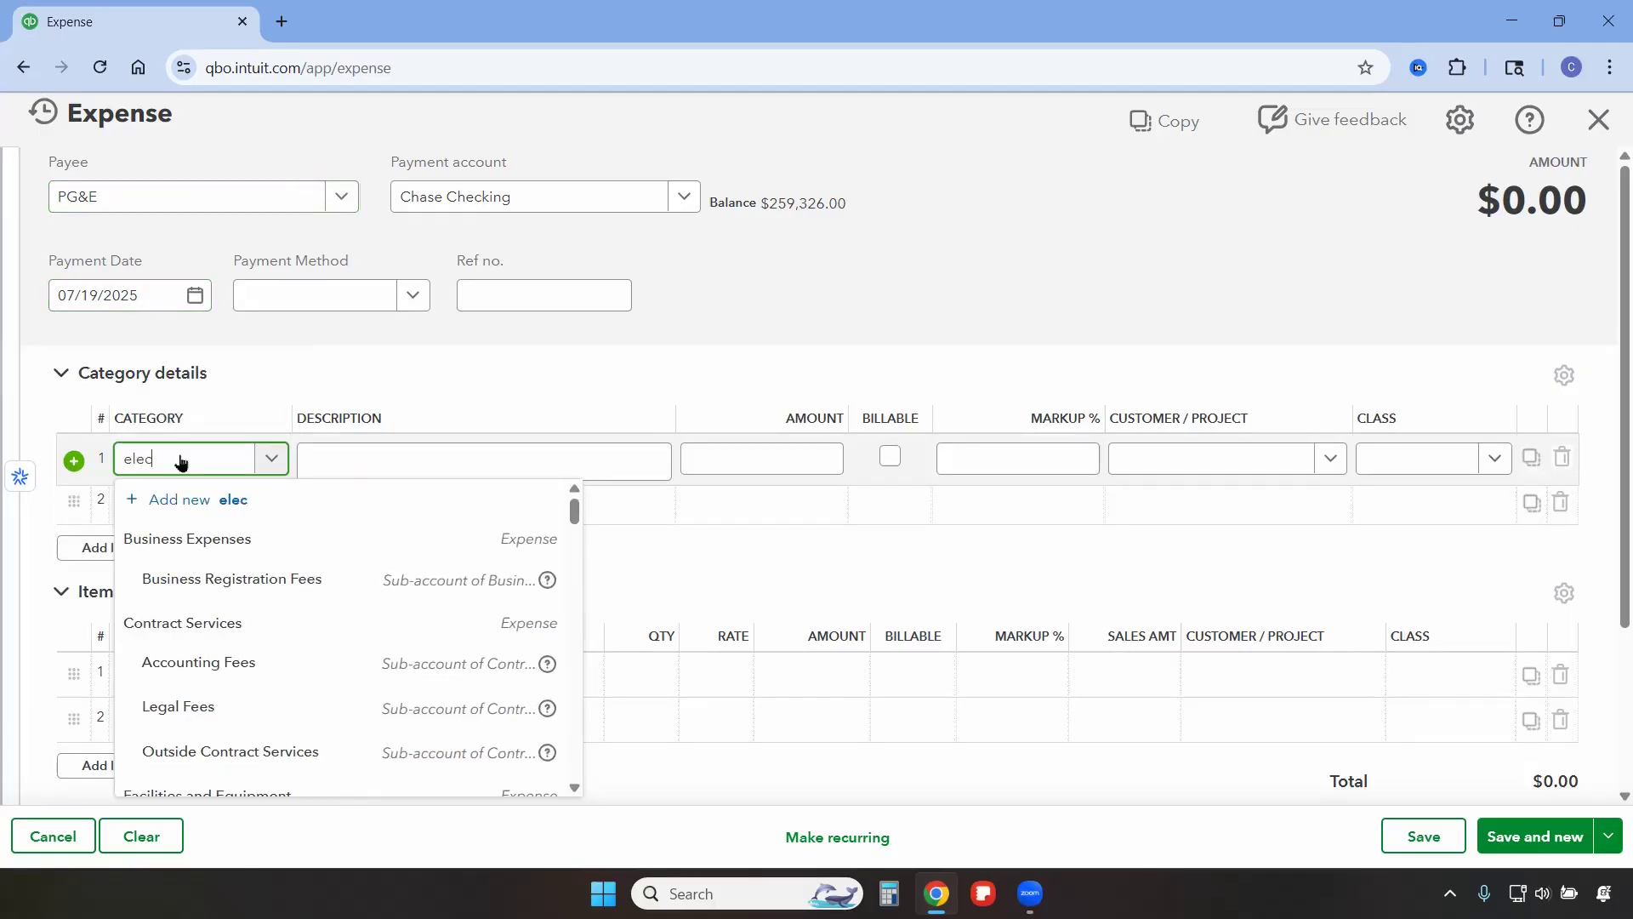
click(204, 538)
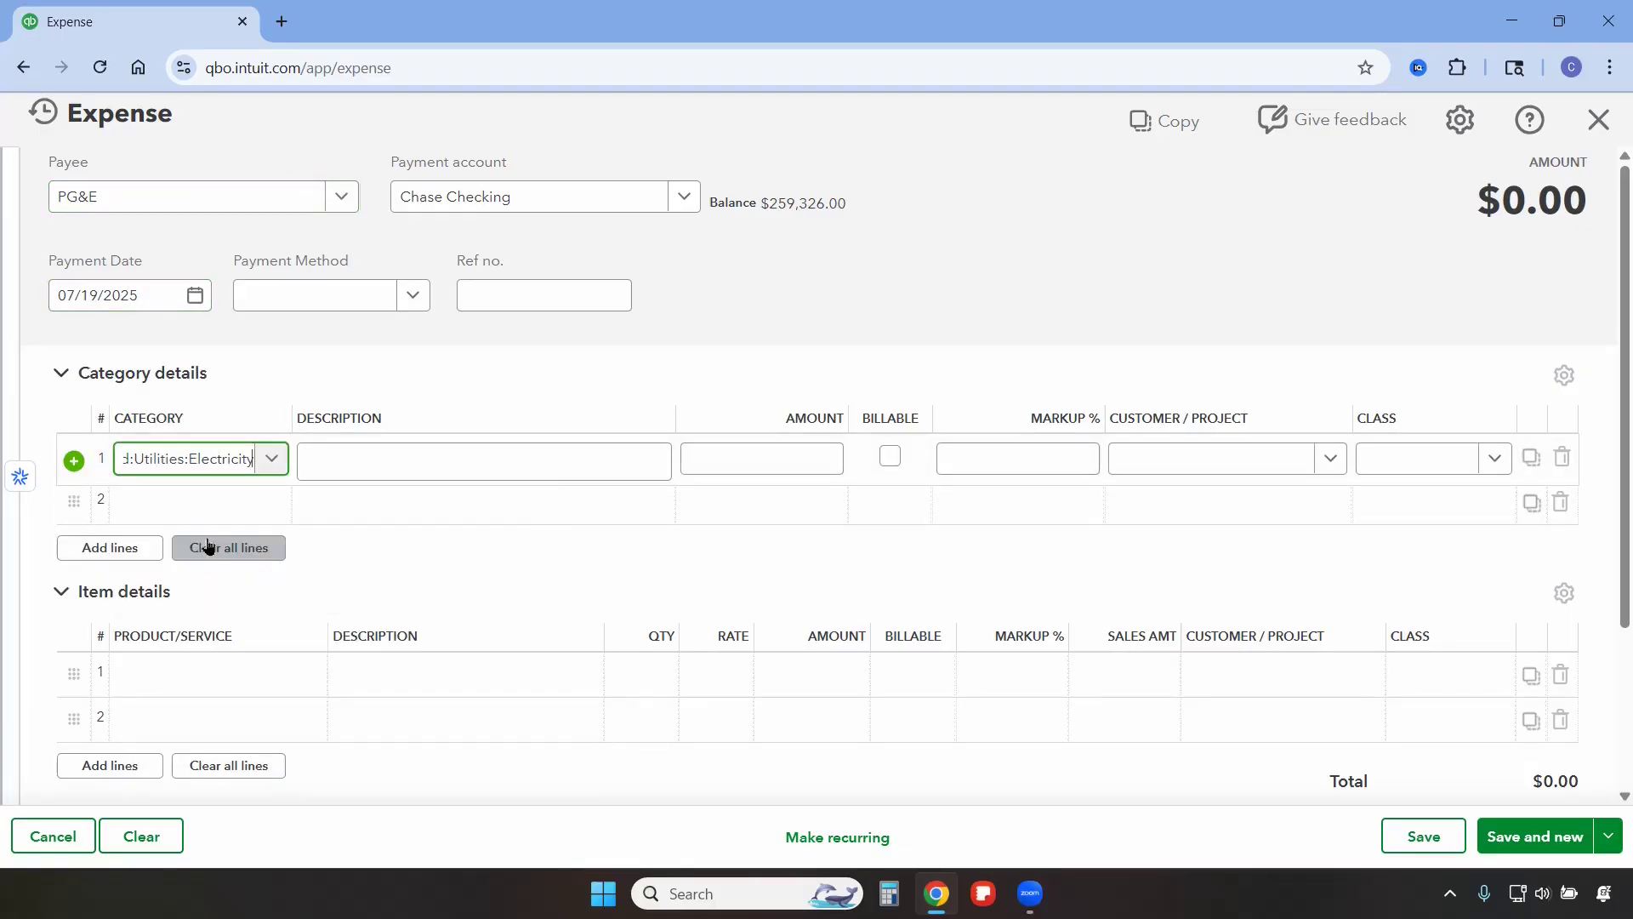
click(755, 460)
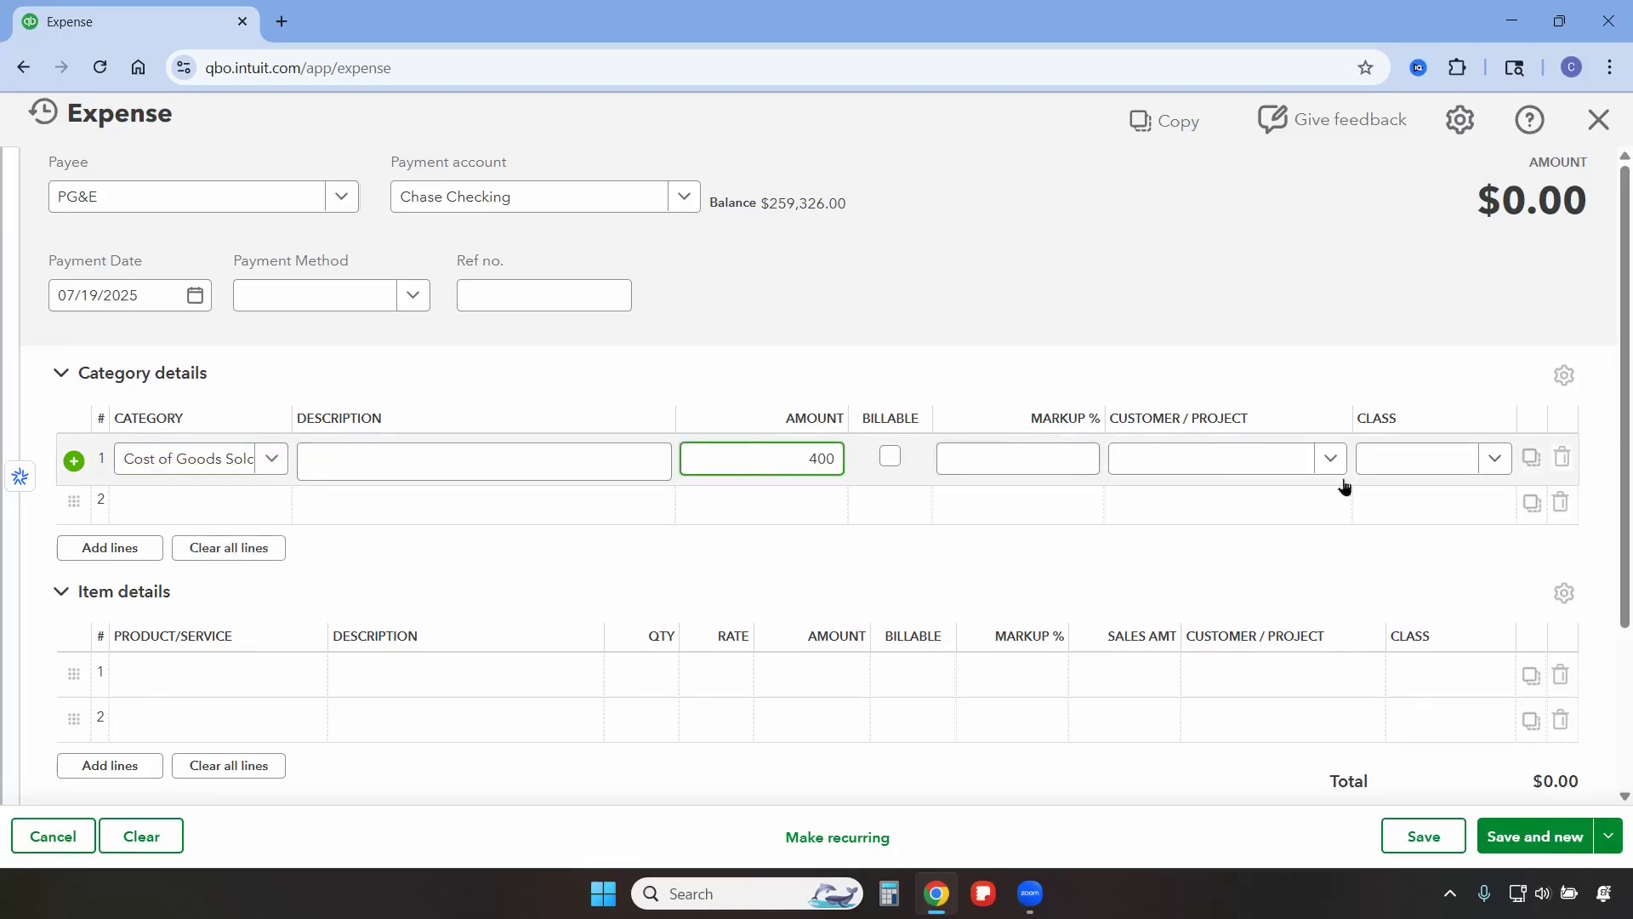
Assign the line to class 777 Peach Blvd and save the expense, starting a new one.
click(1444, 458)
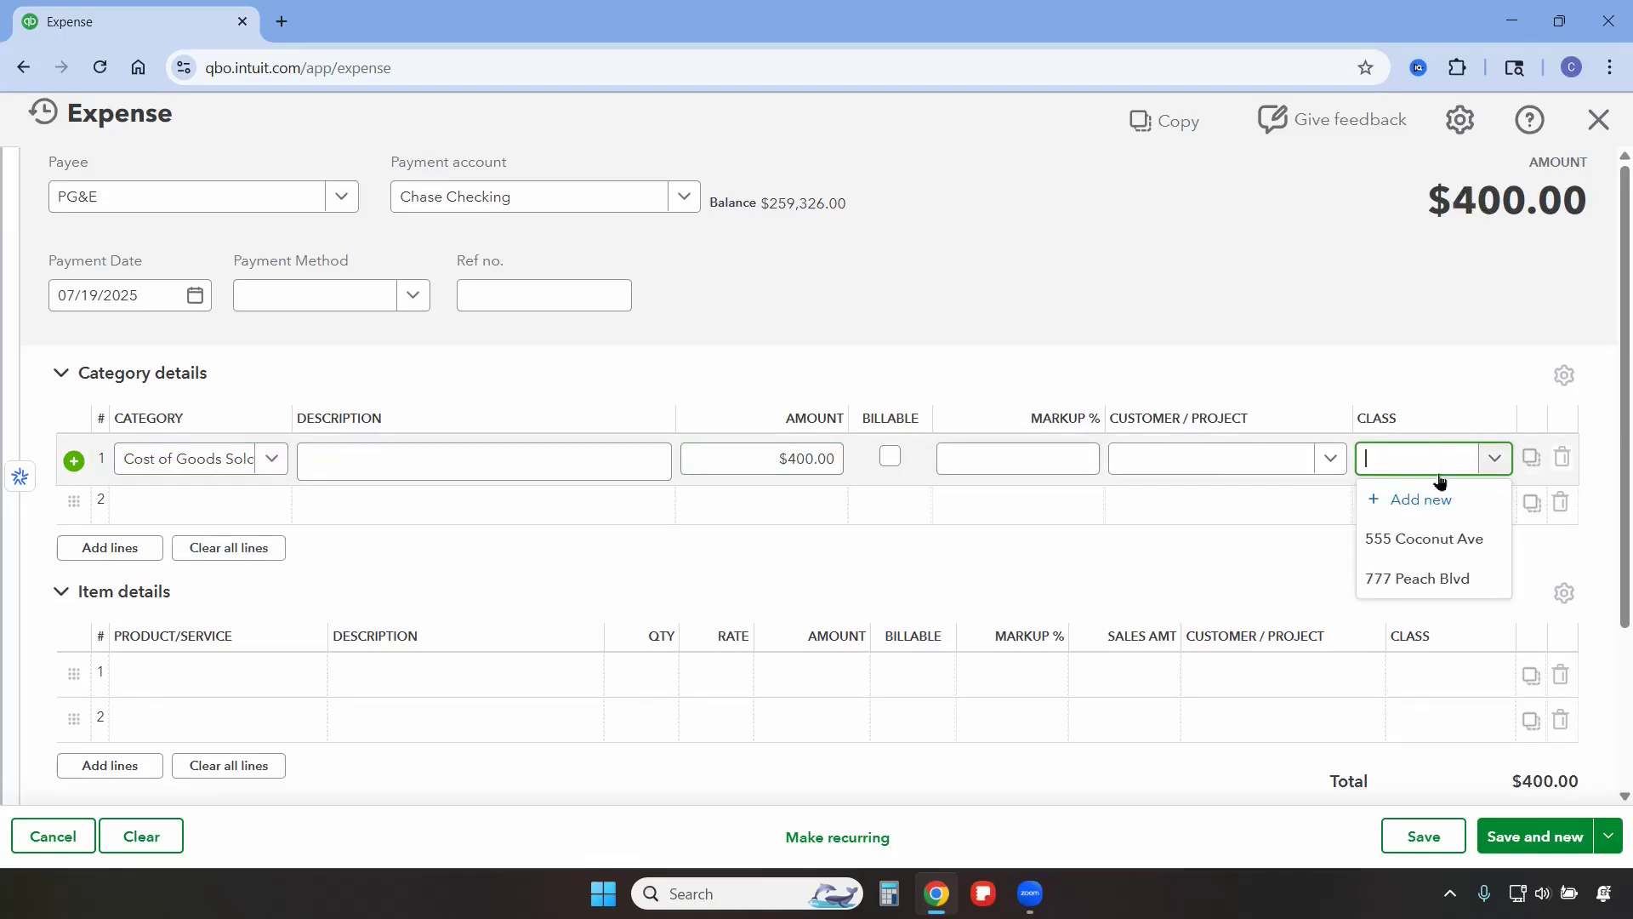
click(1428, 582)
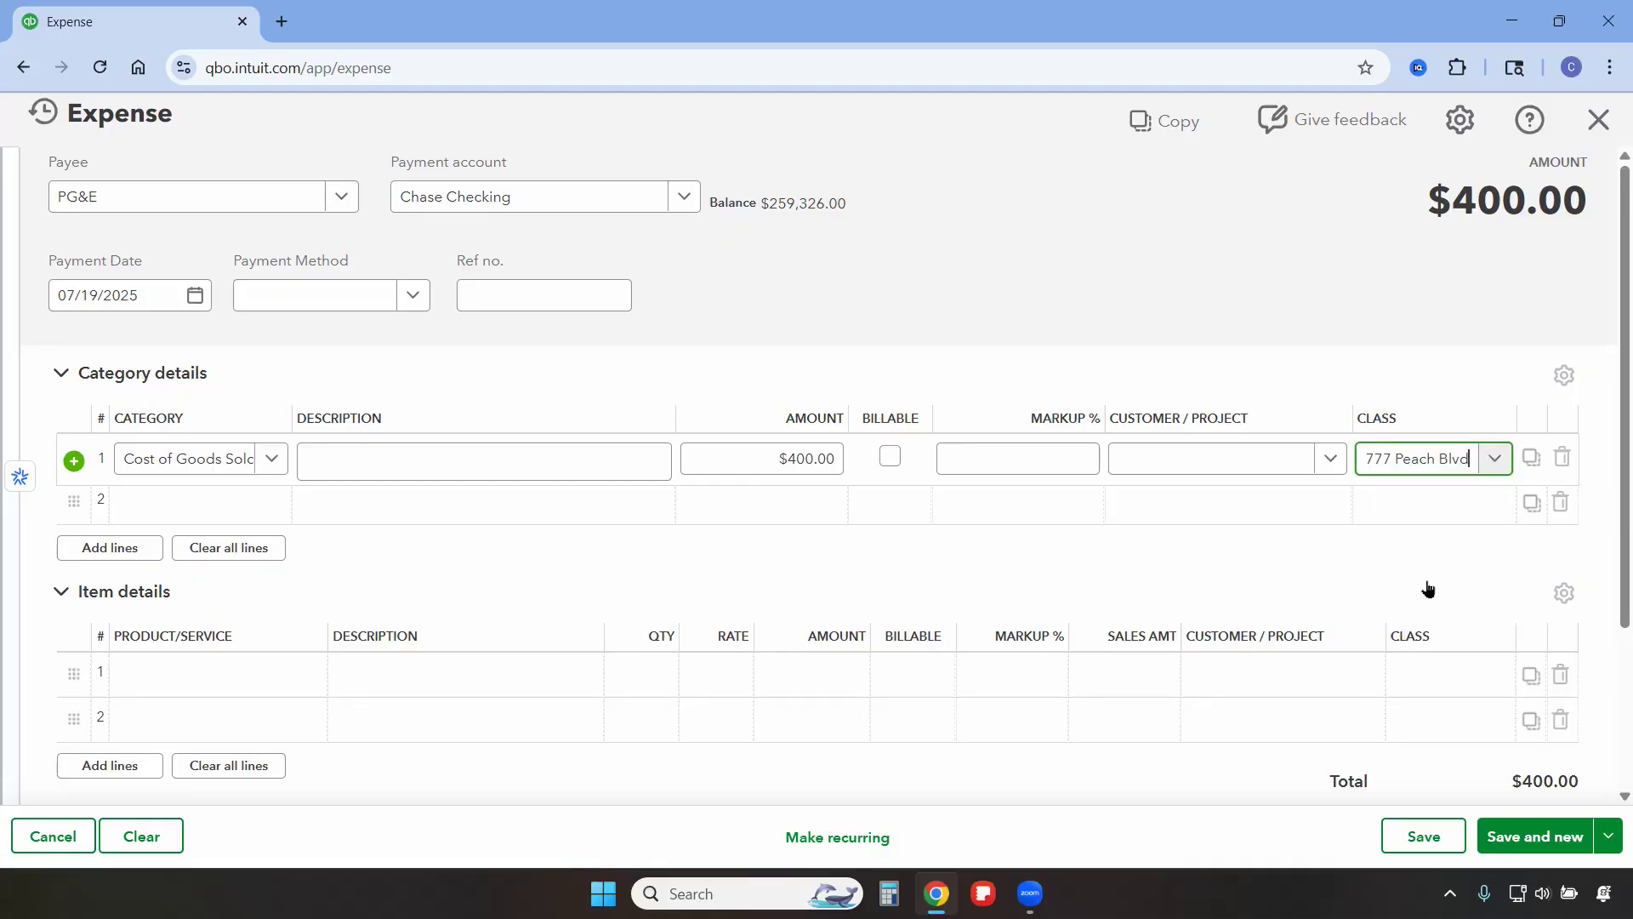
click(1540, 839)
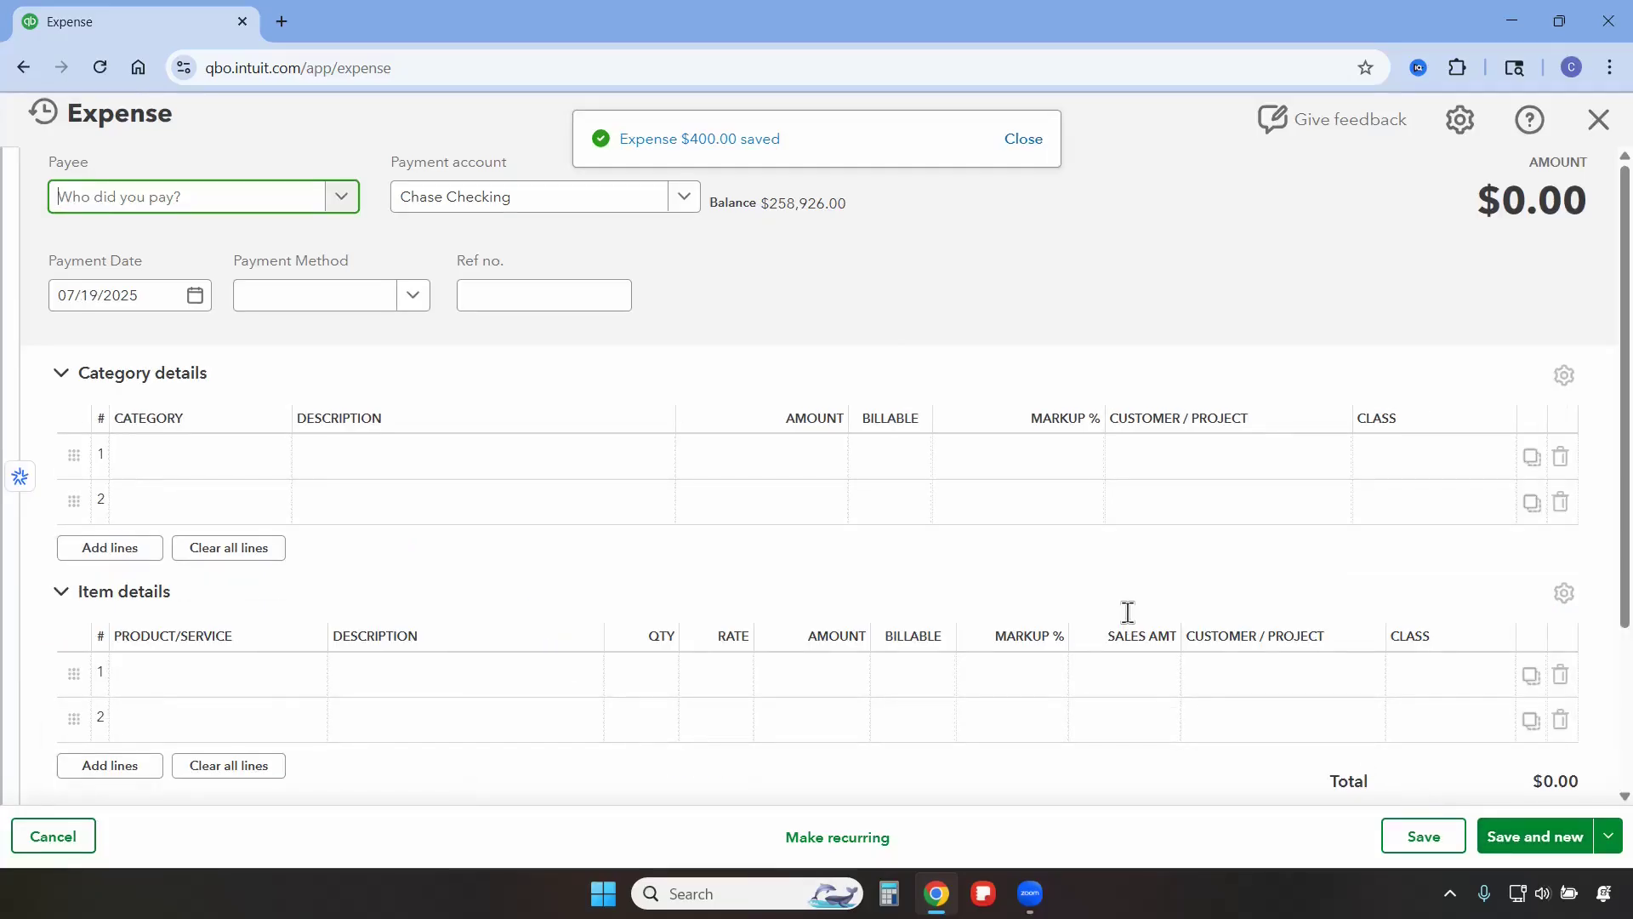
Set the payee to Downtown Office Complex and the payment date to 07/01/2025.
text(Down)
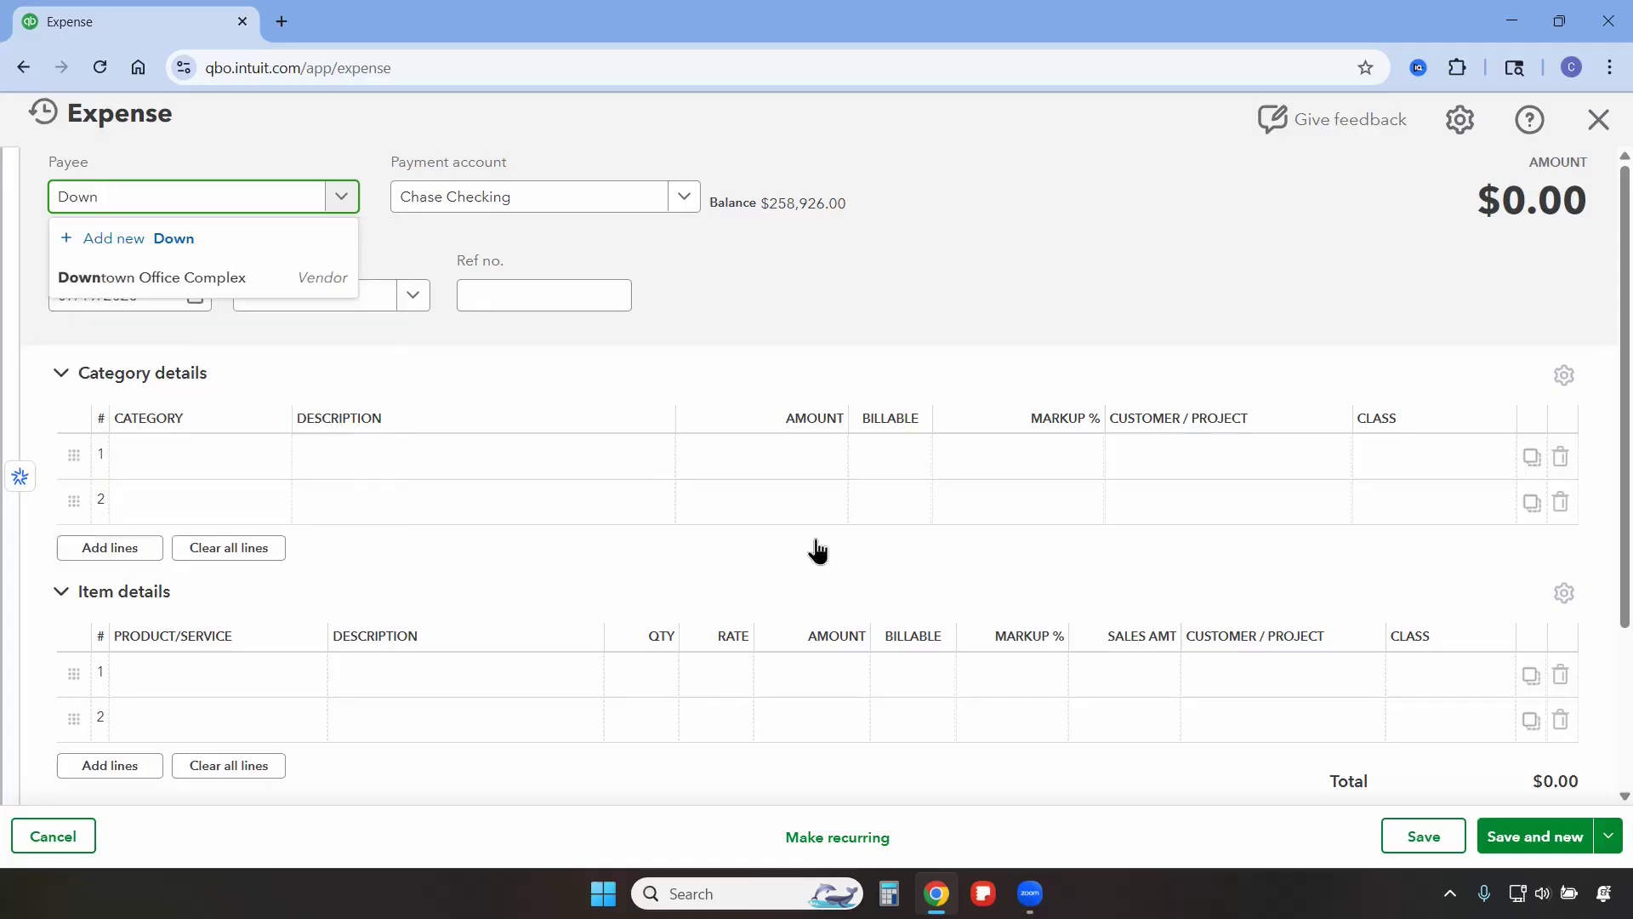
click(83, 277)
click(196, 296)
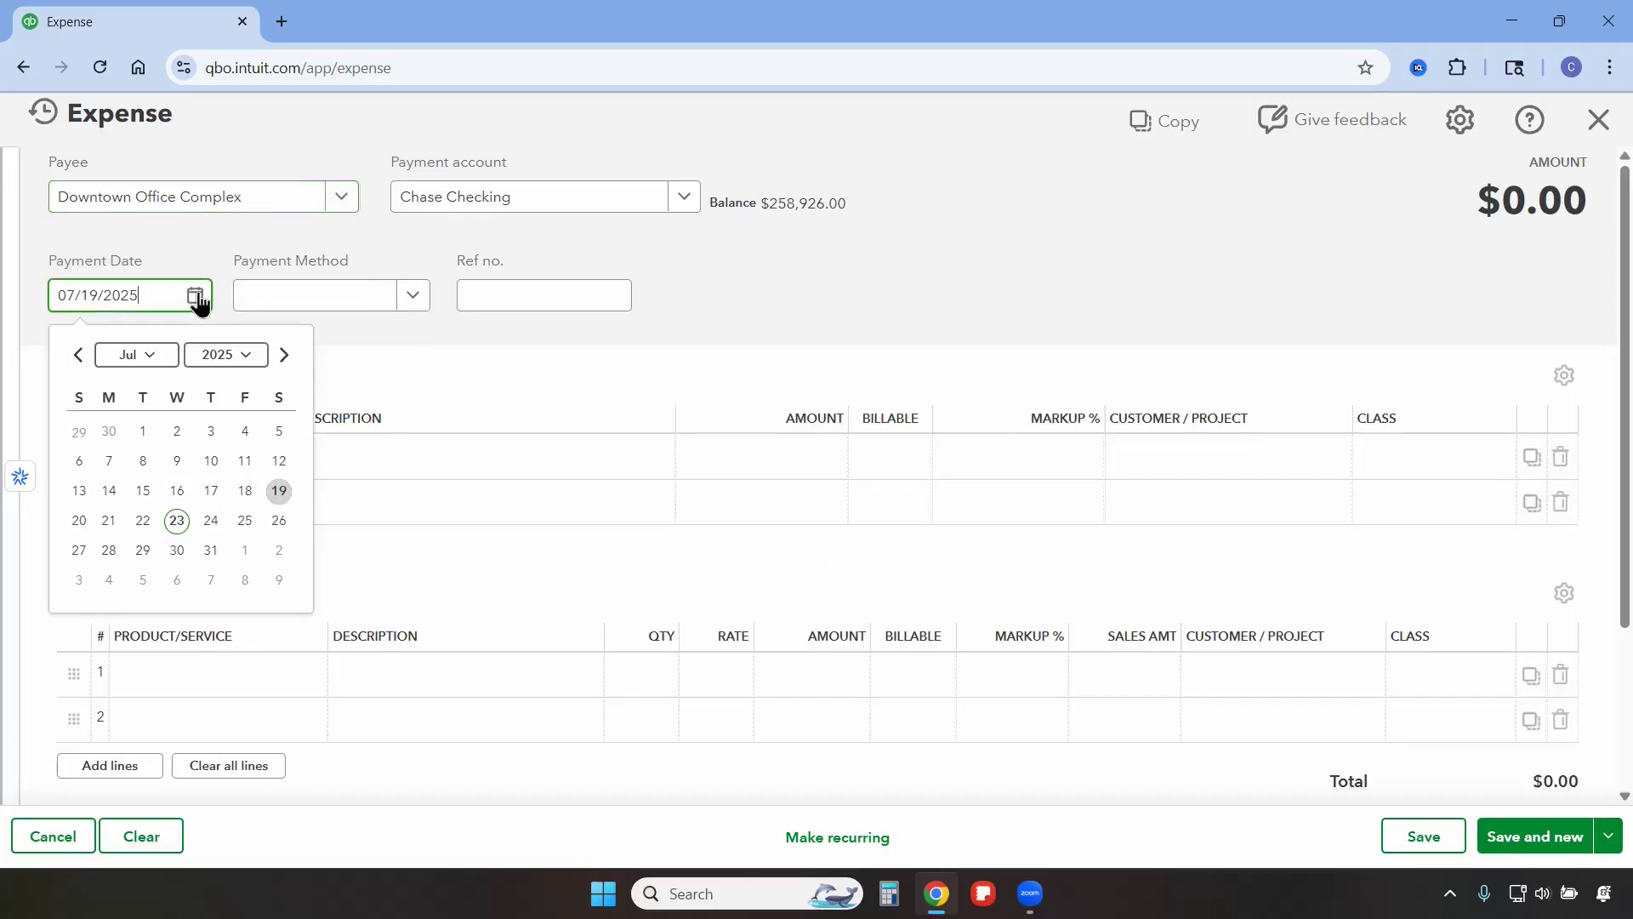
click(129, 433)
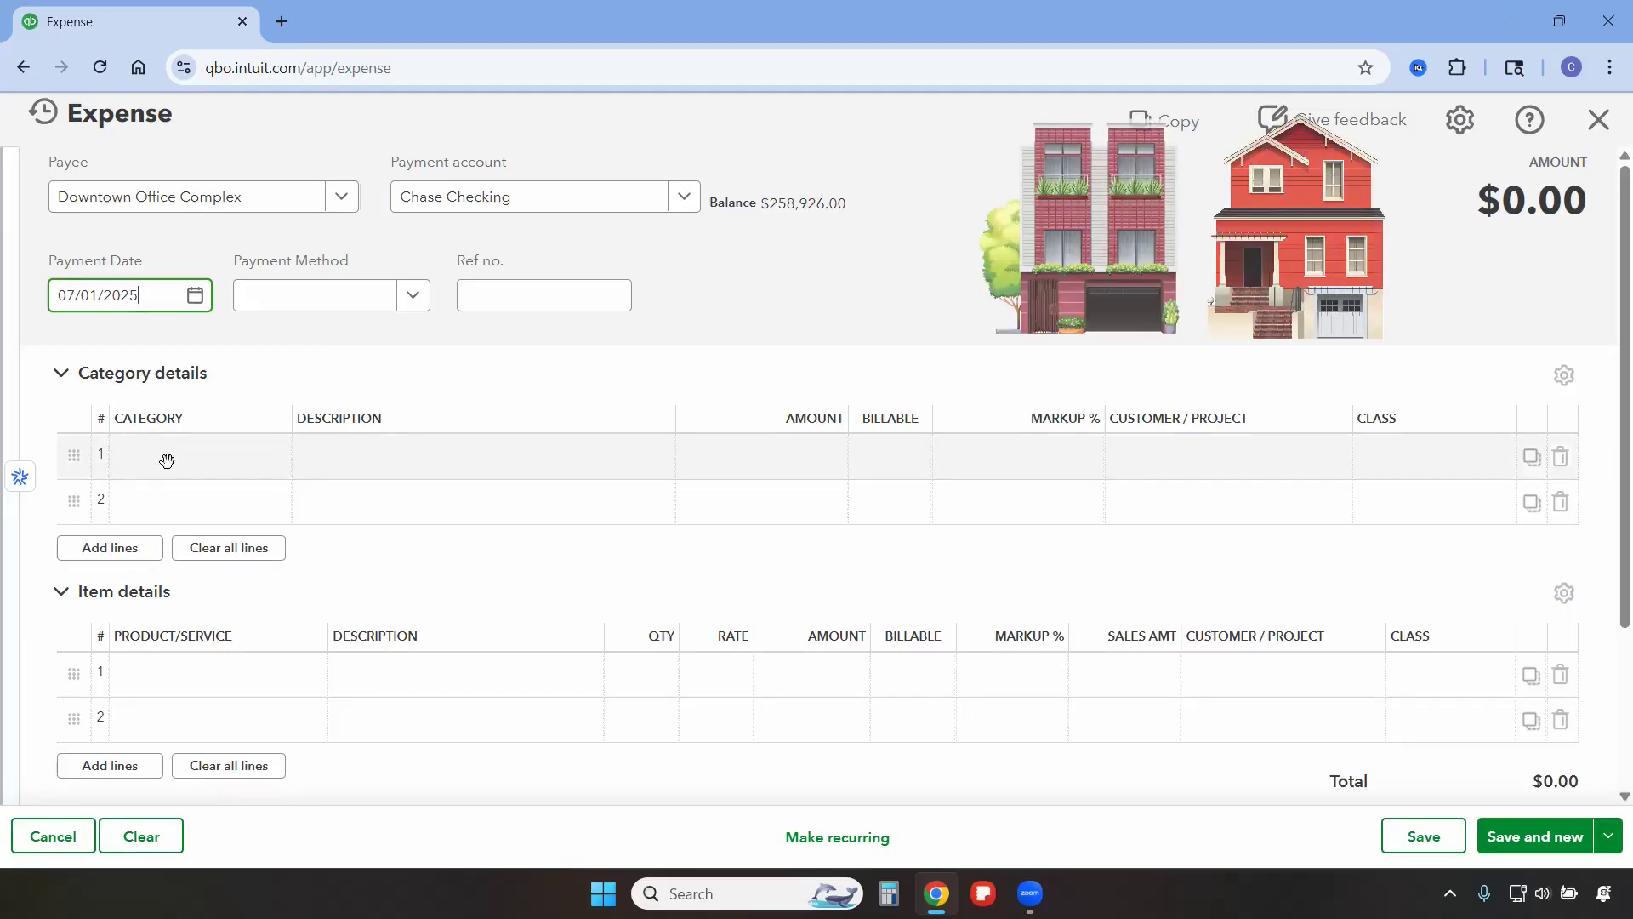
Fill the first line with category Rent, an amount of 300, and class 555 Coconut Ave.
click(167, 461)
text(rent)
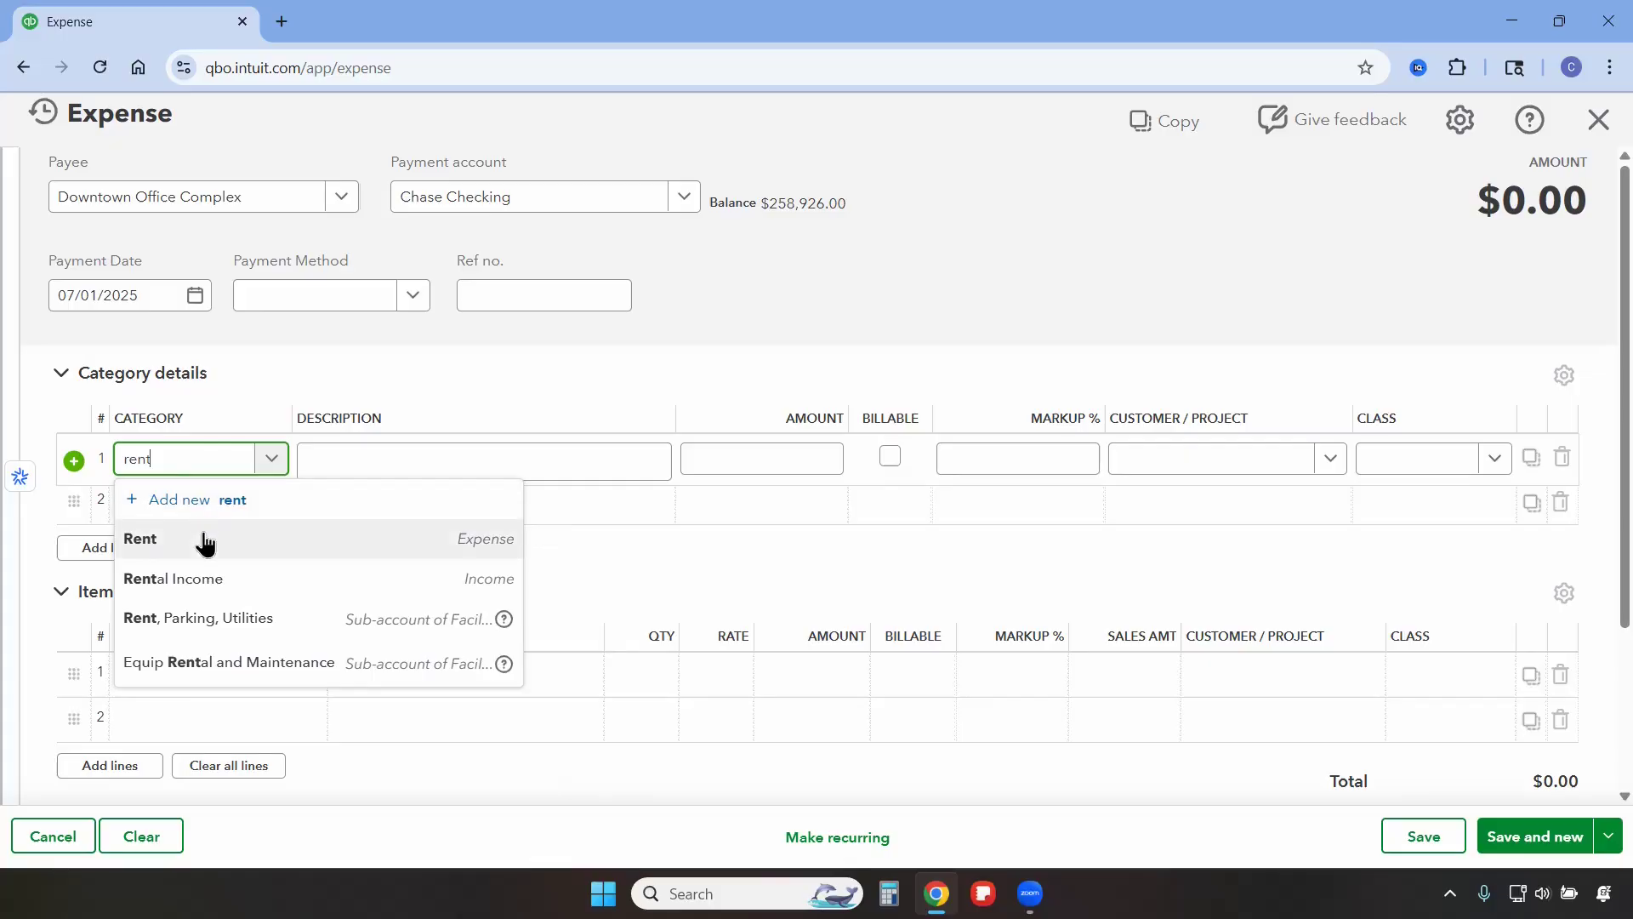
click(202, 539)
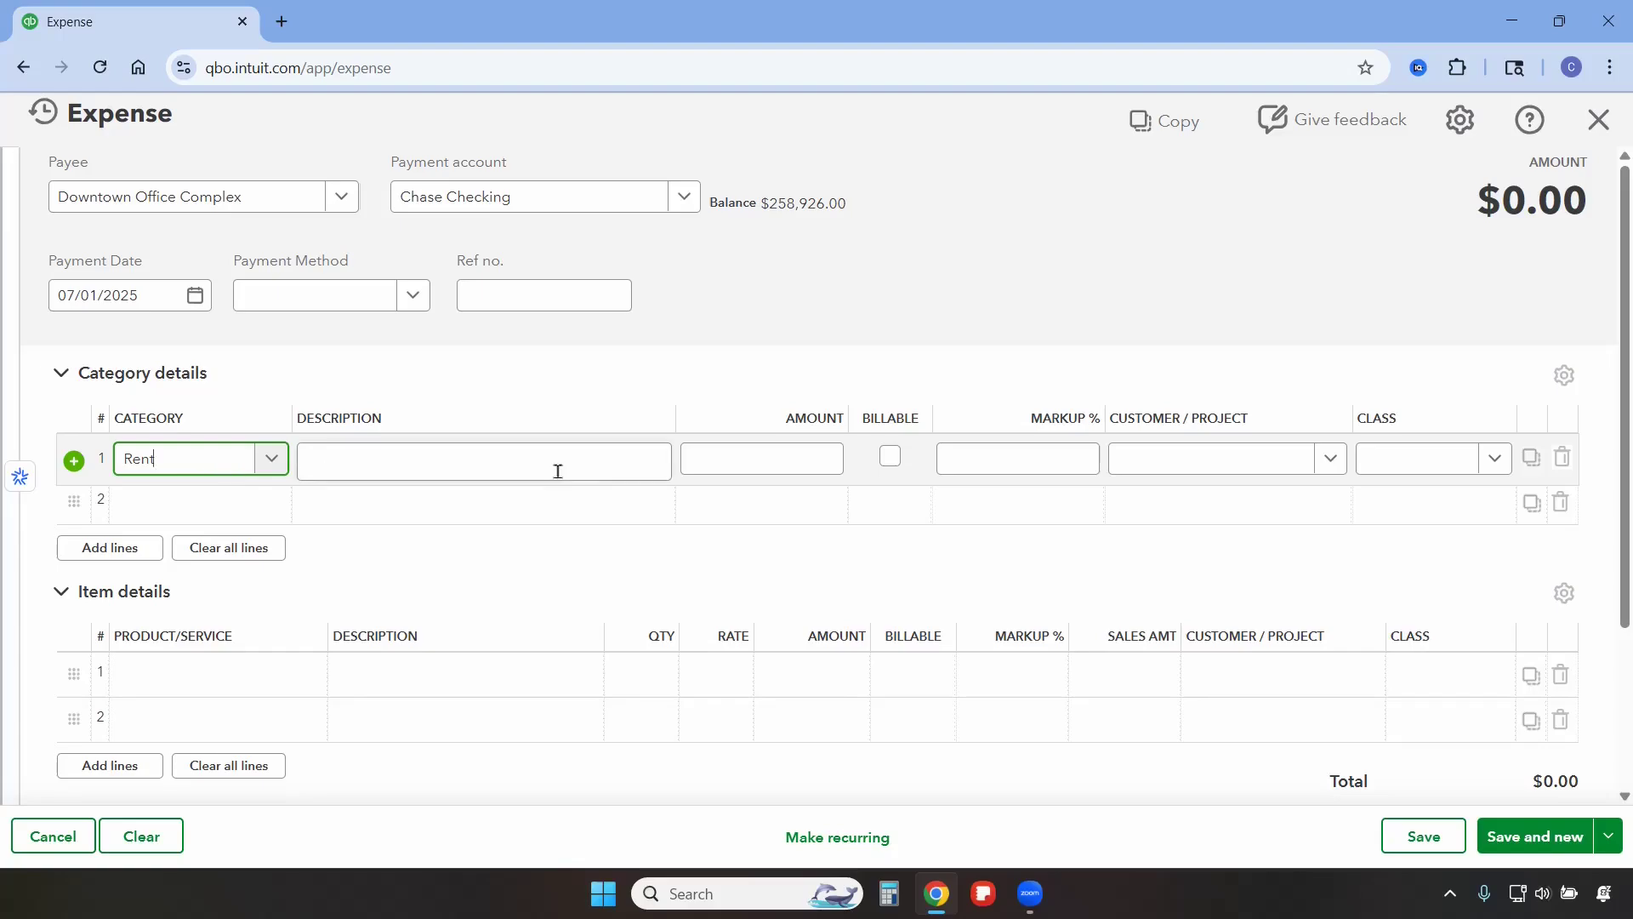
click(758, 465)
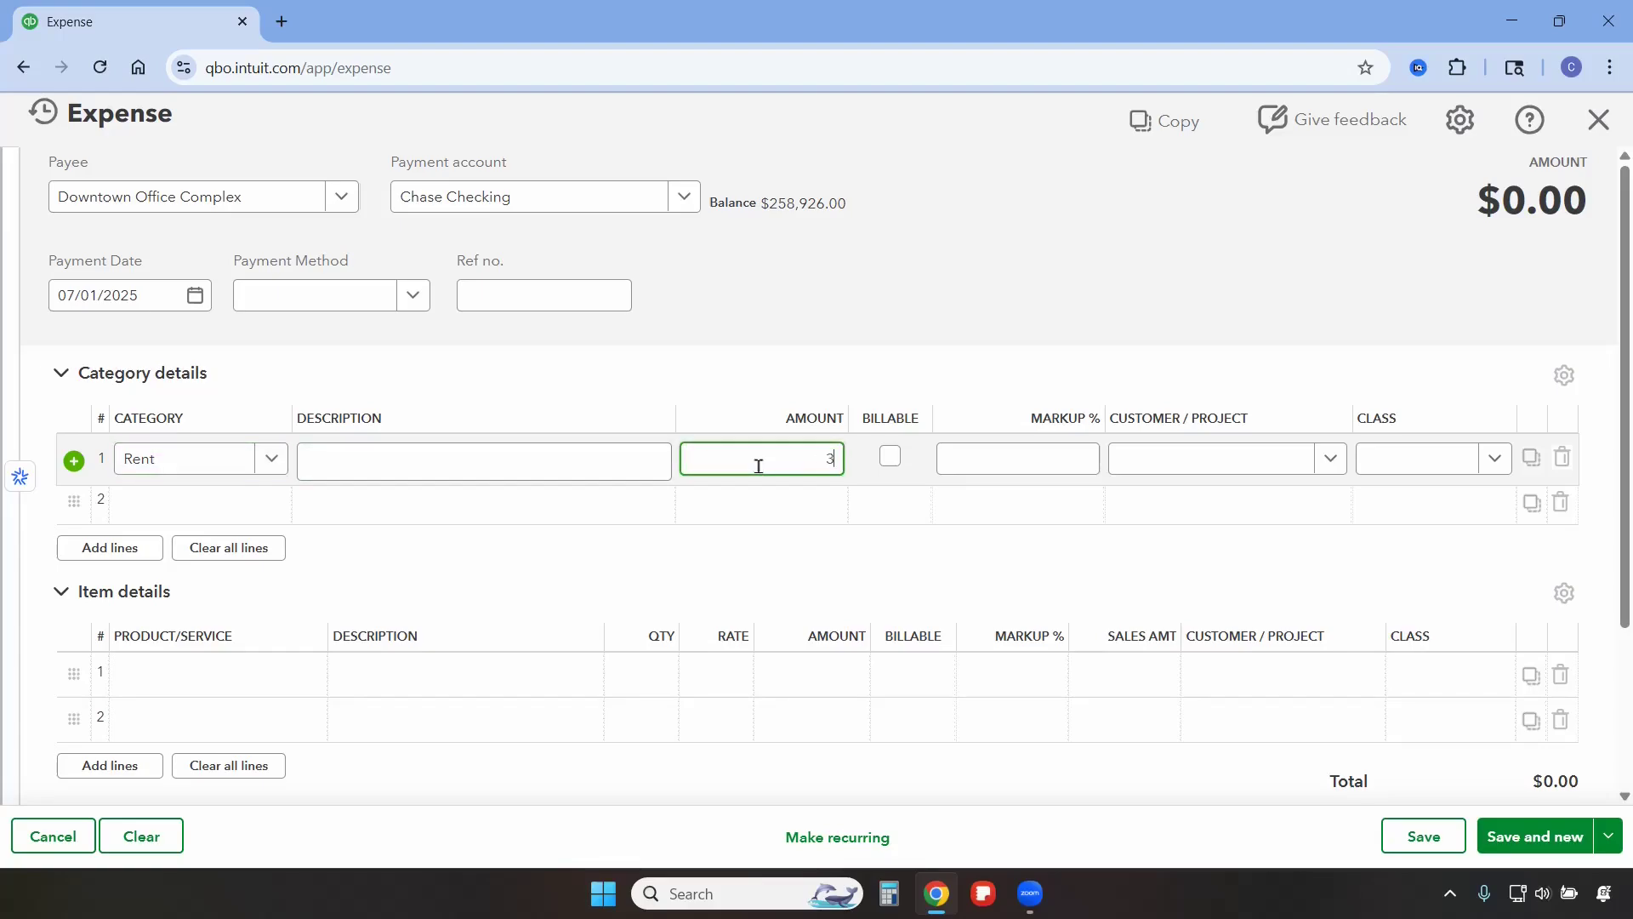
click(1495, 457)
click(1454, 541)
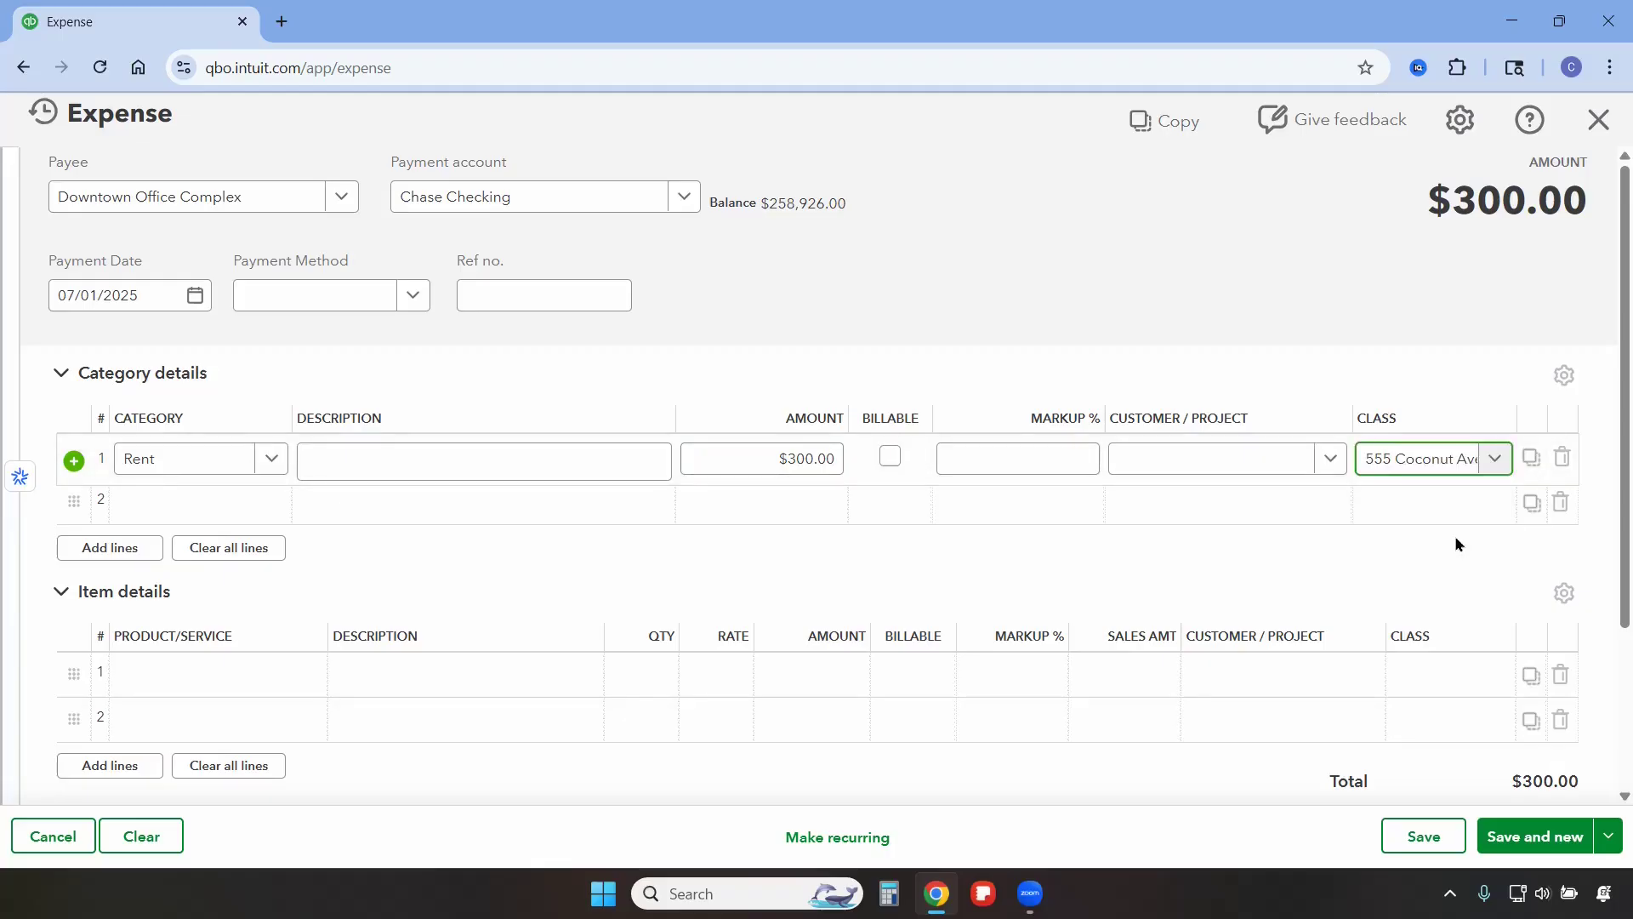
Add a second Rent line of 300 for class 777 Peach Blvd and save the expense.
click(194, 508)
text(re)
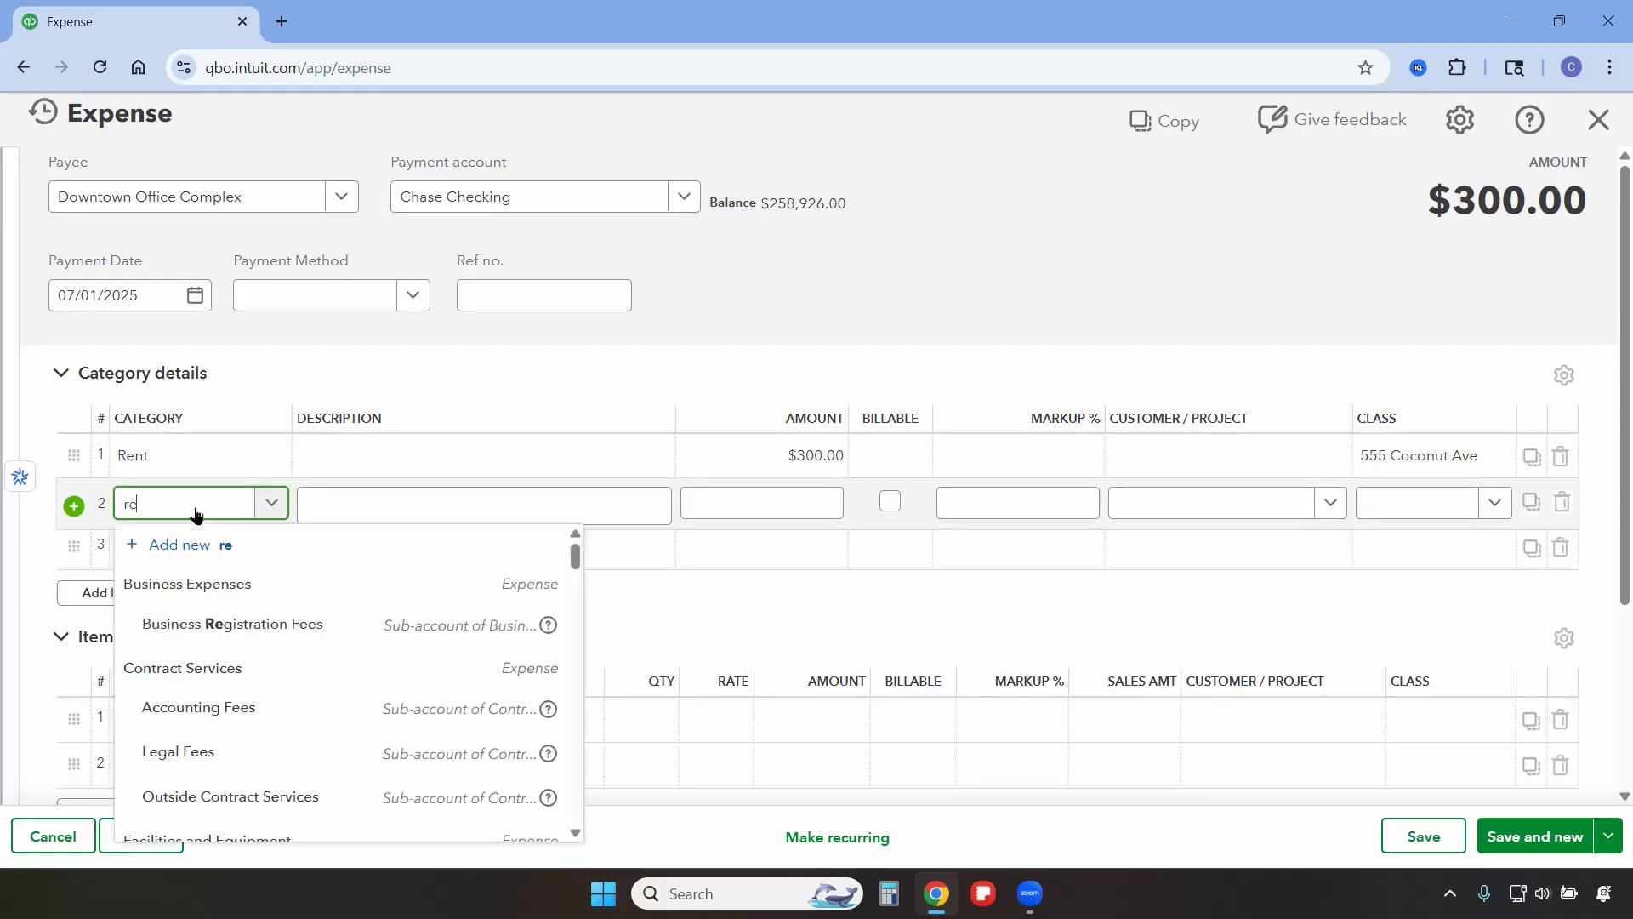
click(211, 583)
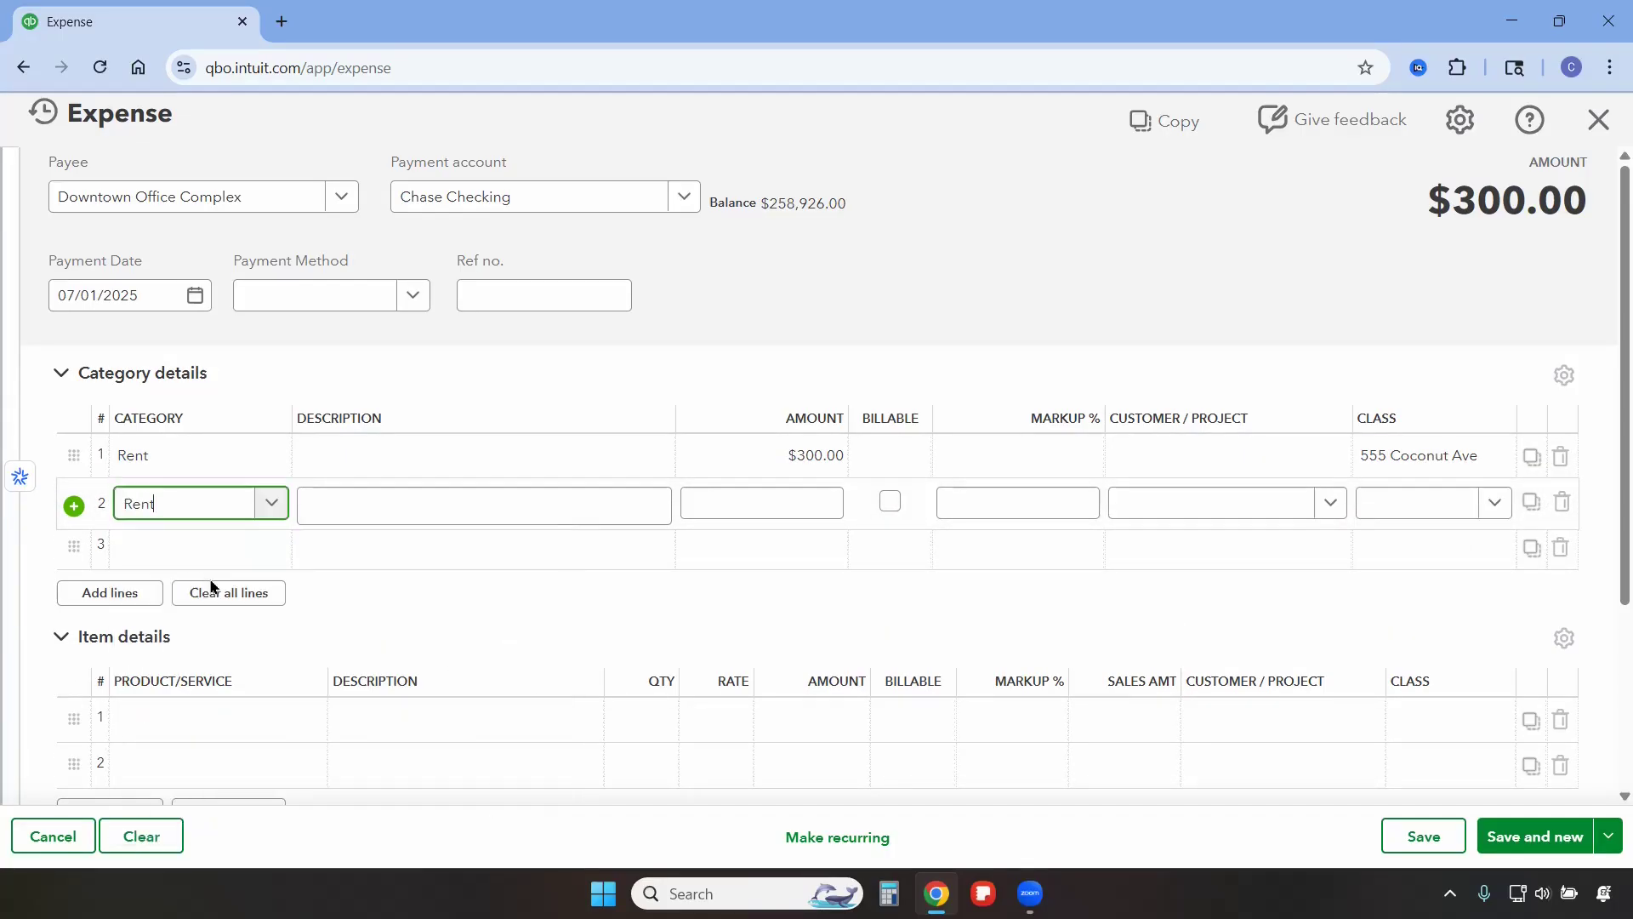
click(792, 510)
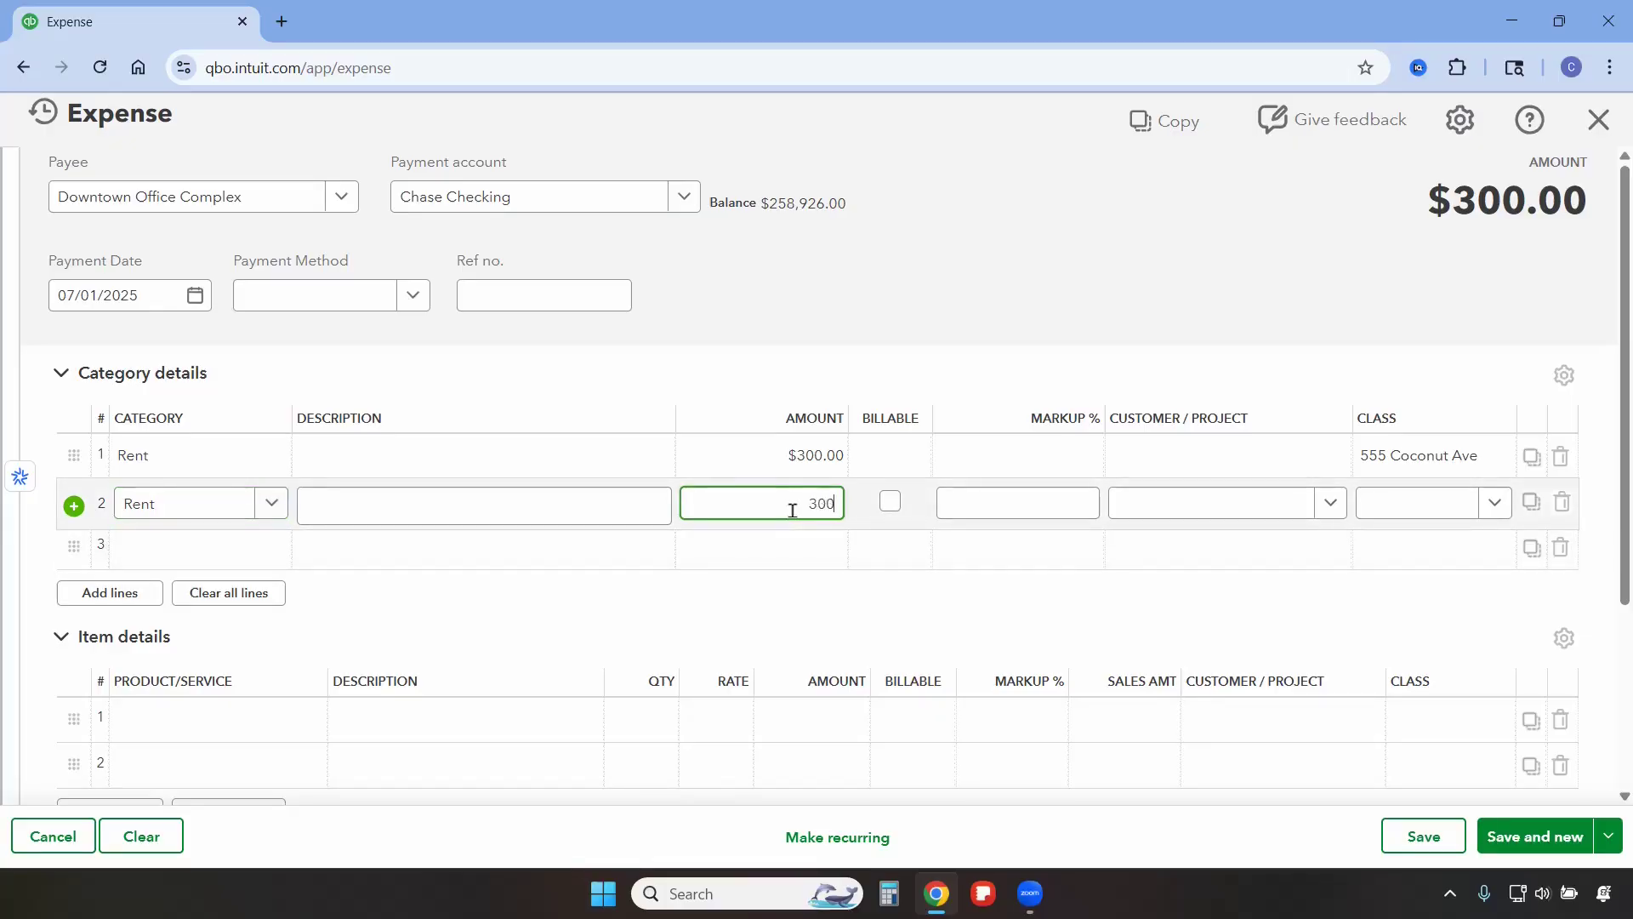
click(1405, 510)
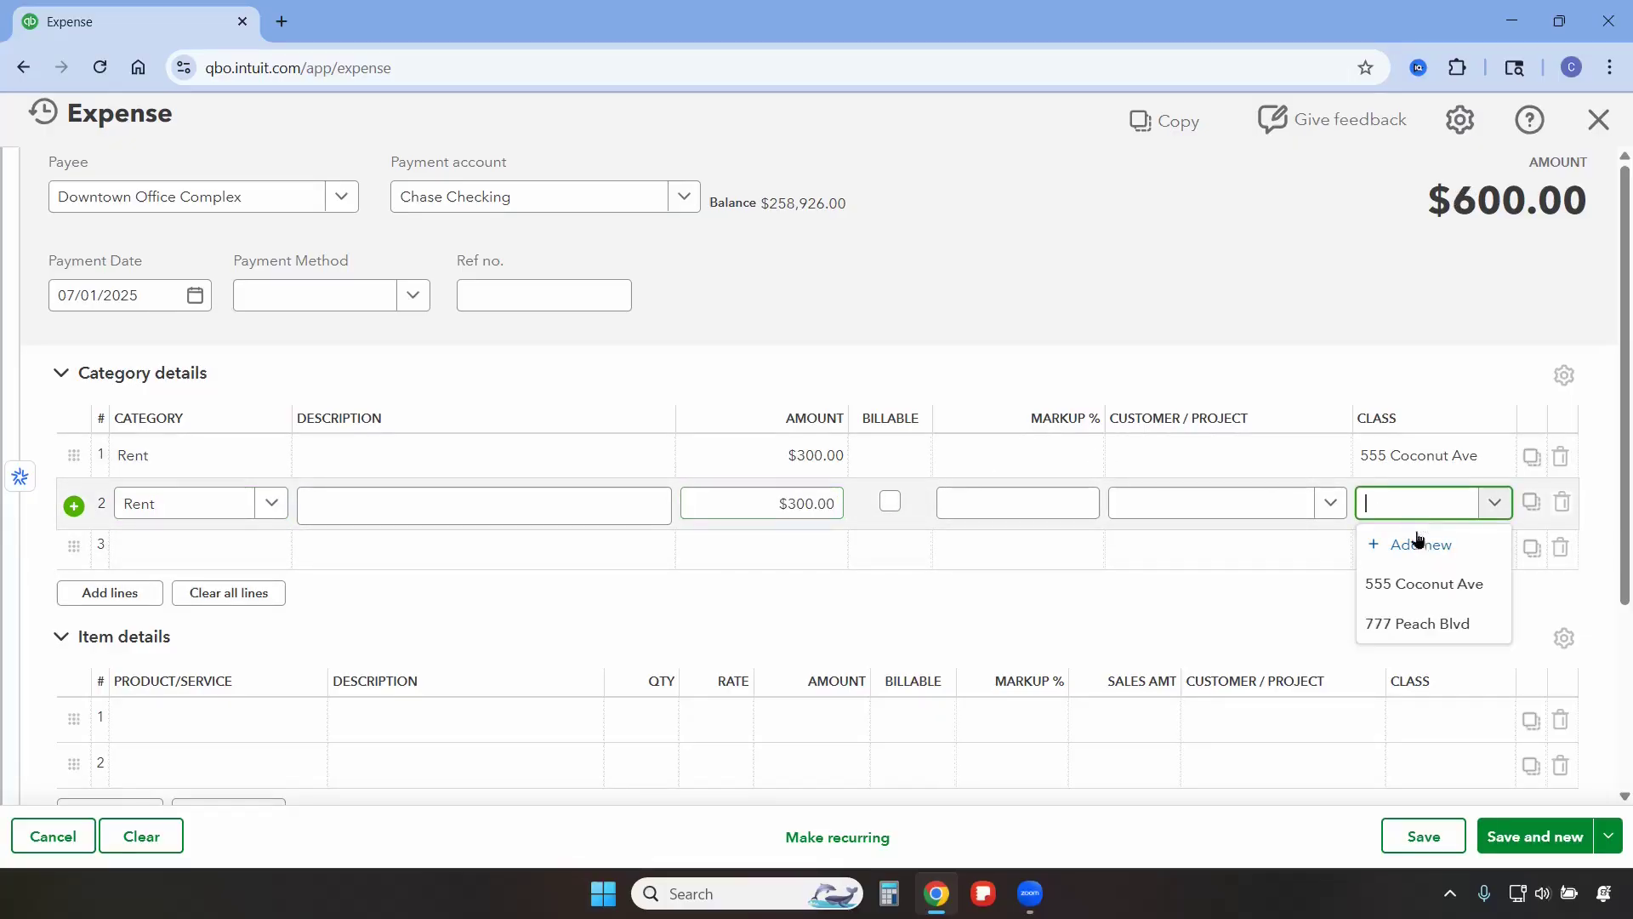
click(1431, 626)
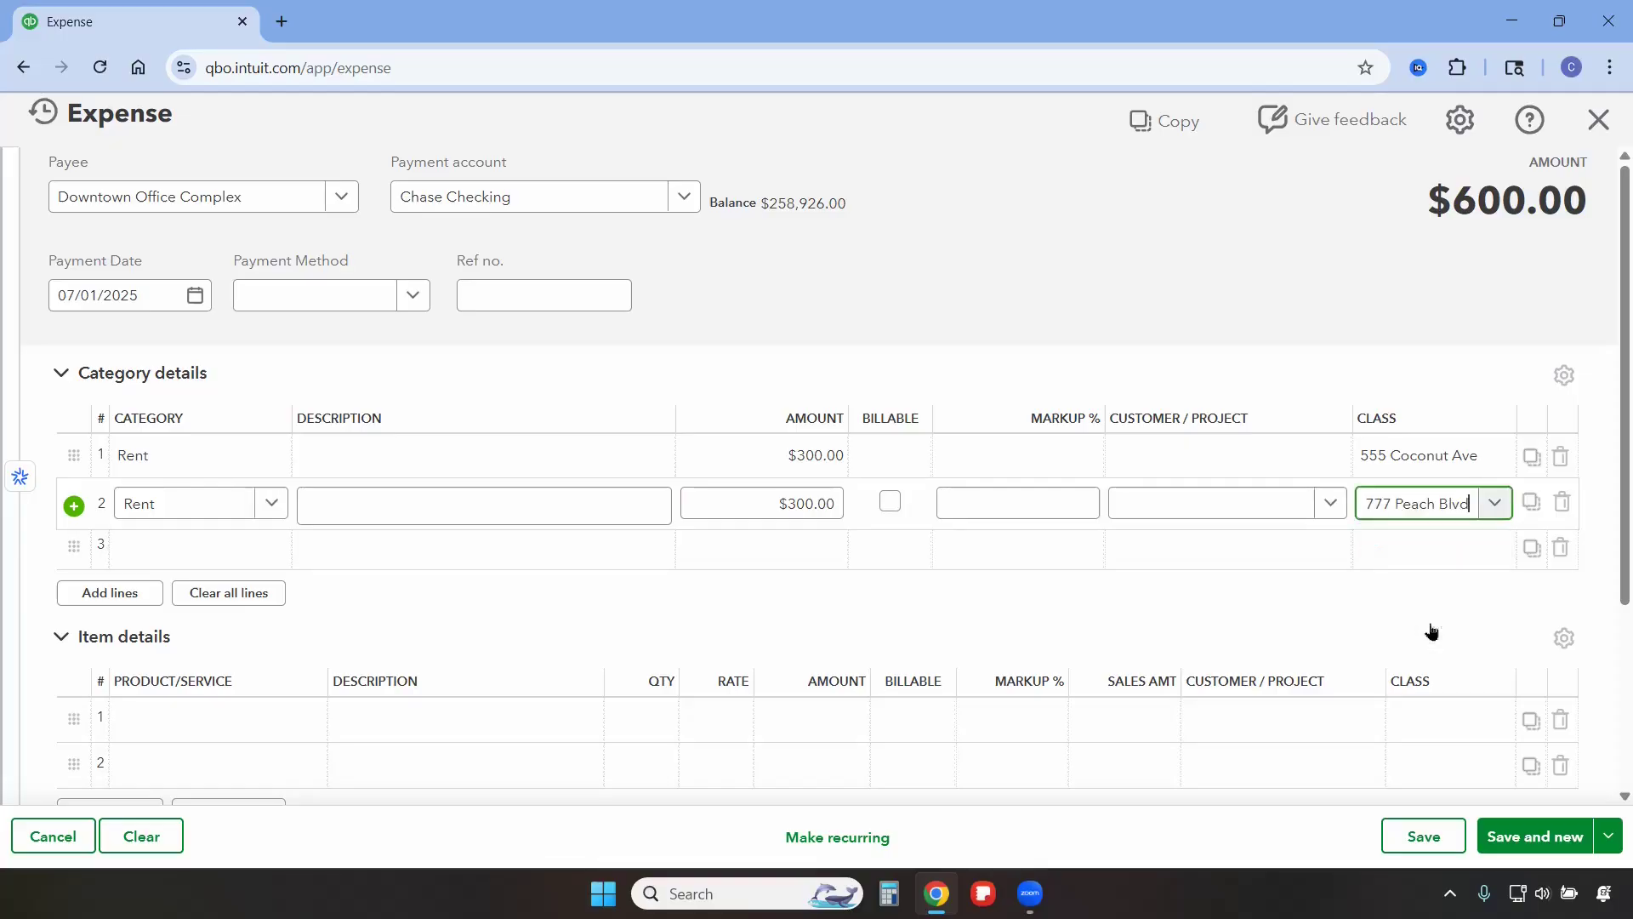
click(1421, 838)
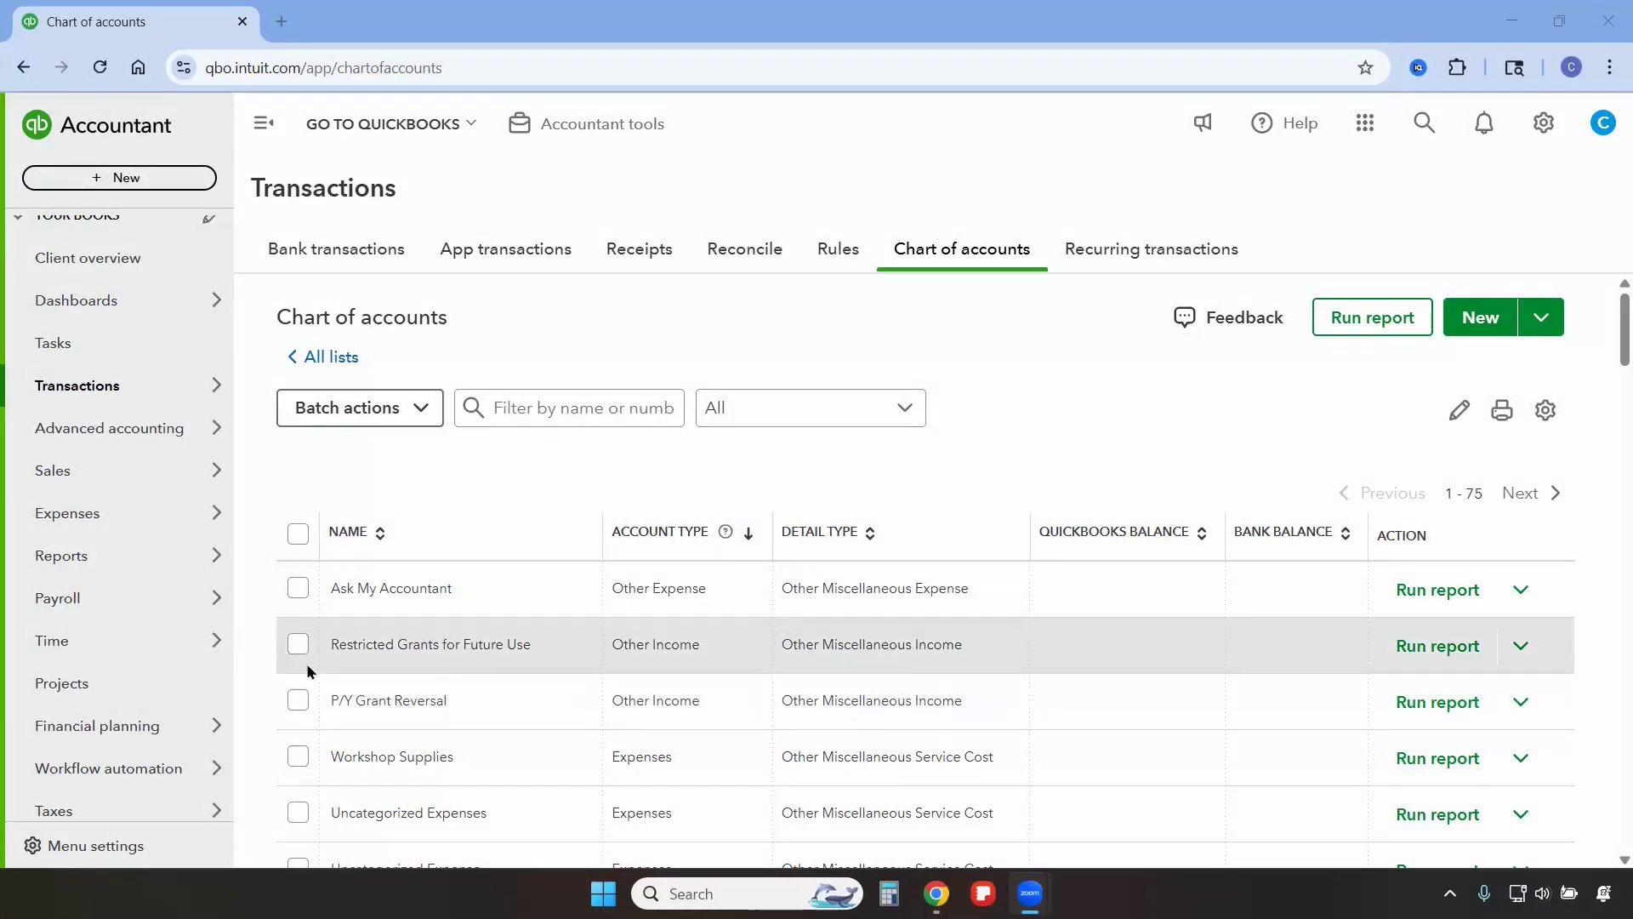
Open the Profit and Loss standard report and set its report period to This Month.
mouse_move(114, 565)
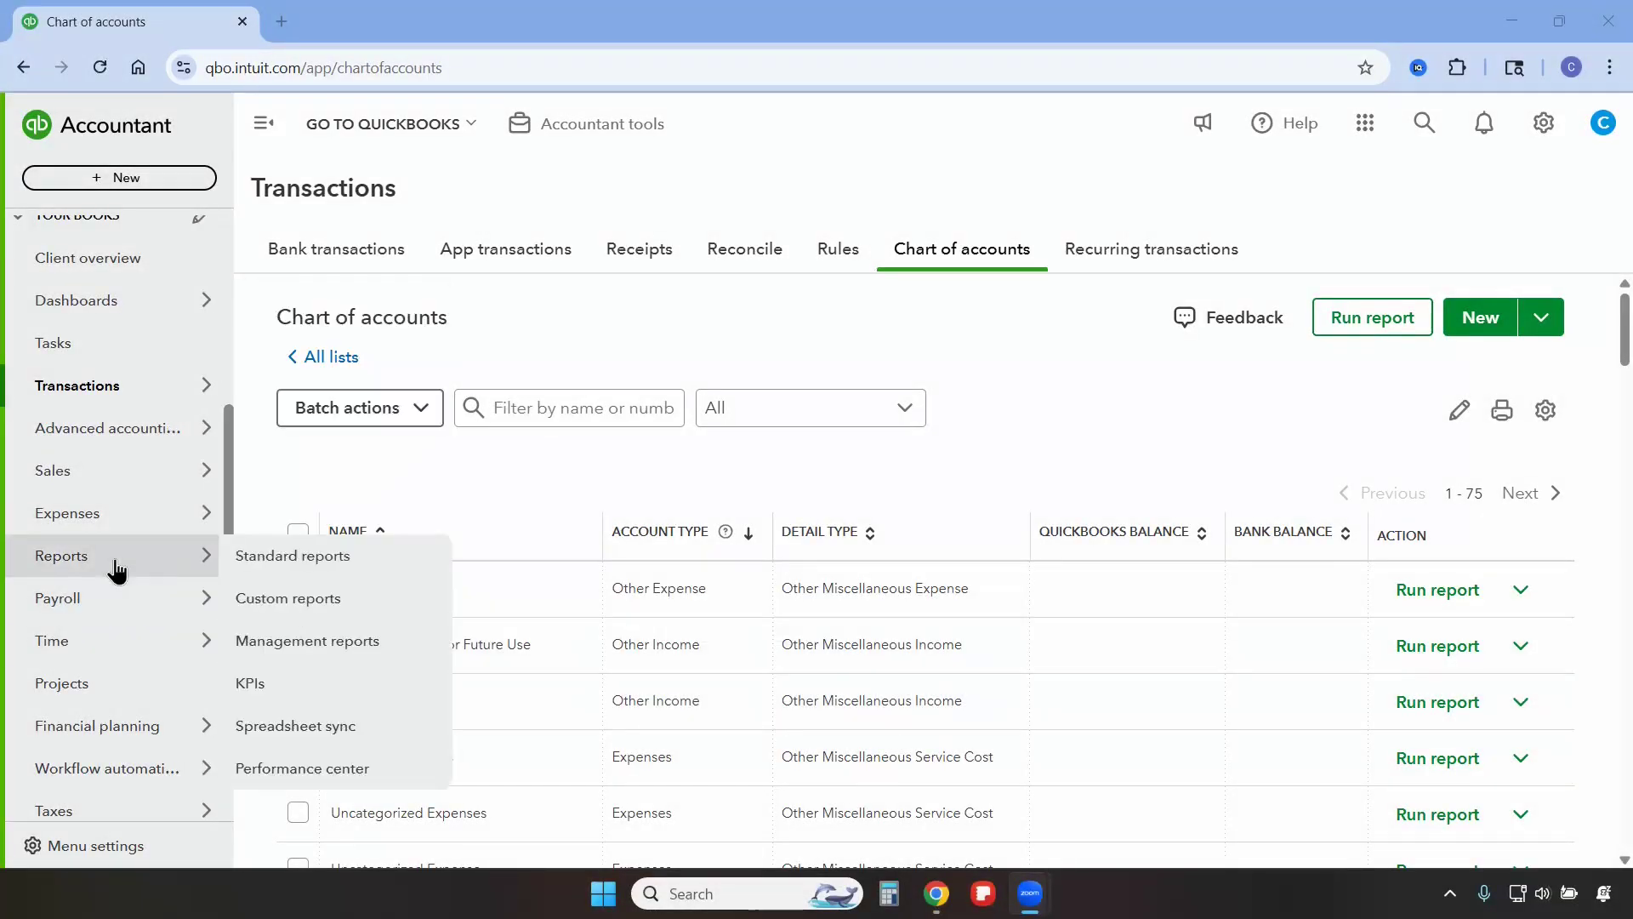
click(239, 561)
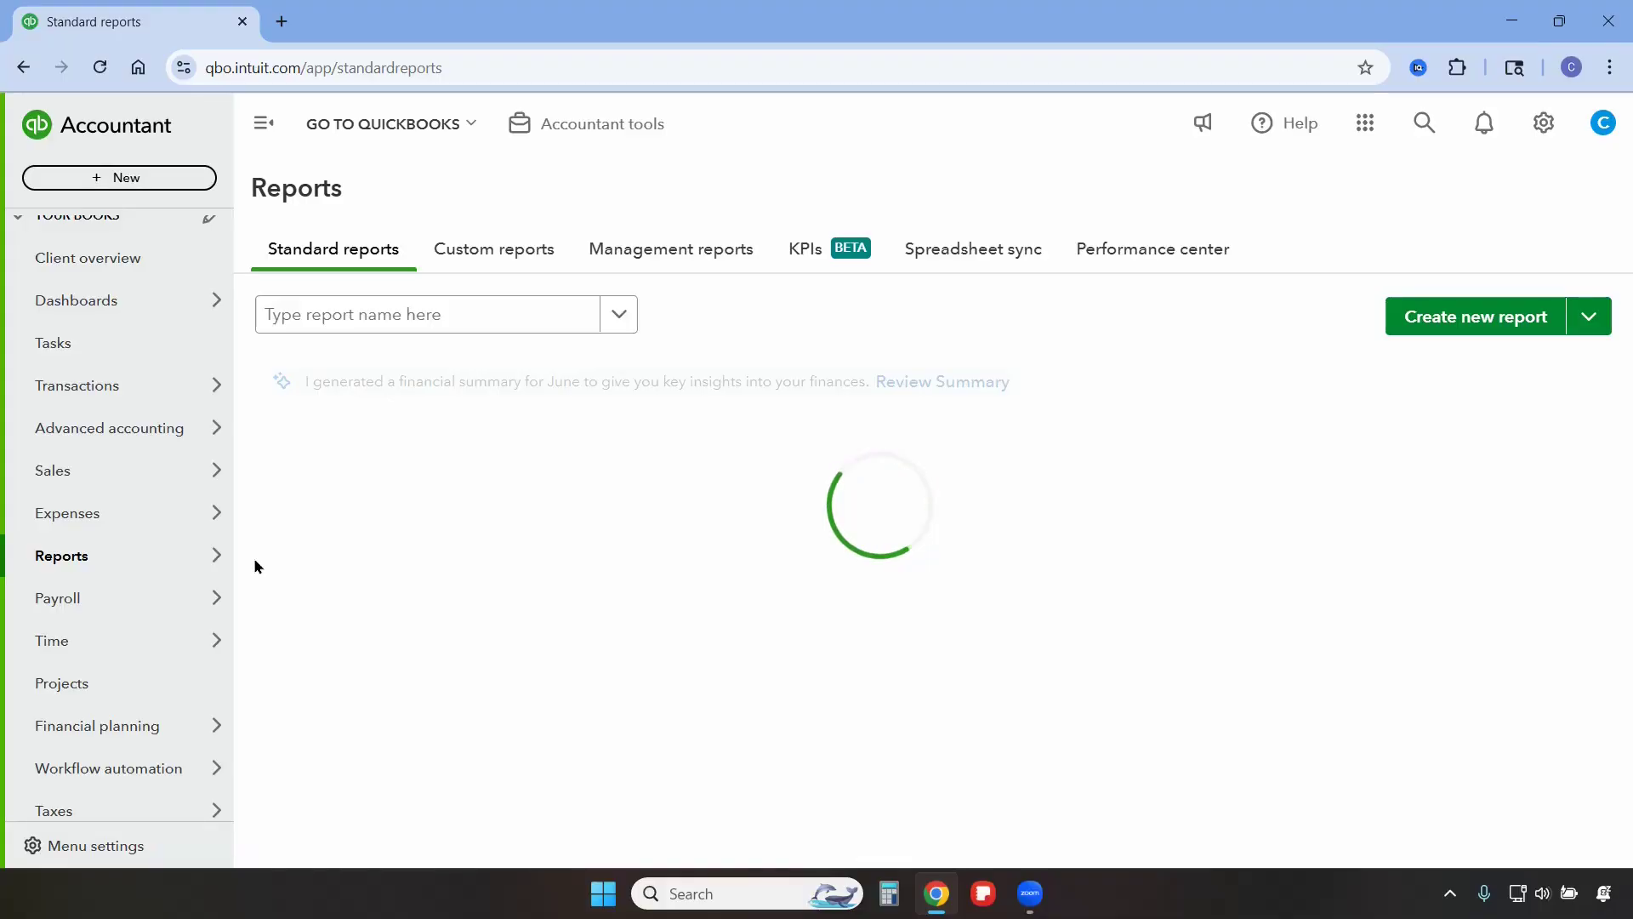
click(352, 569)
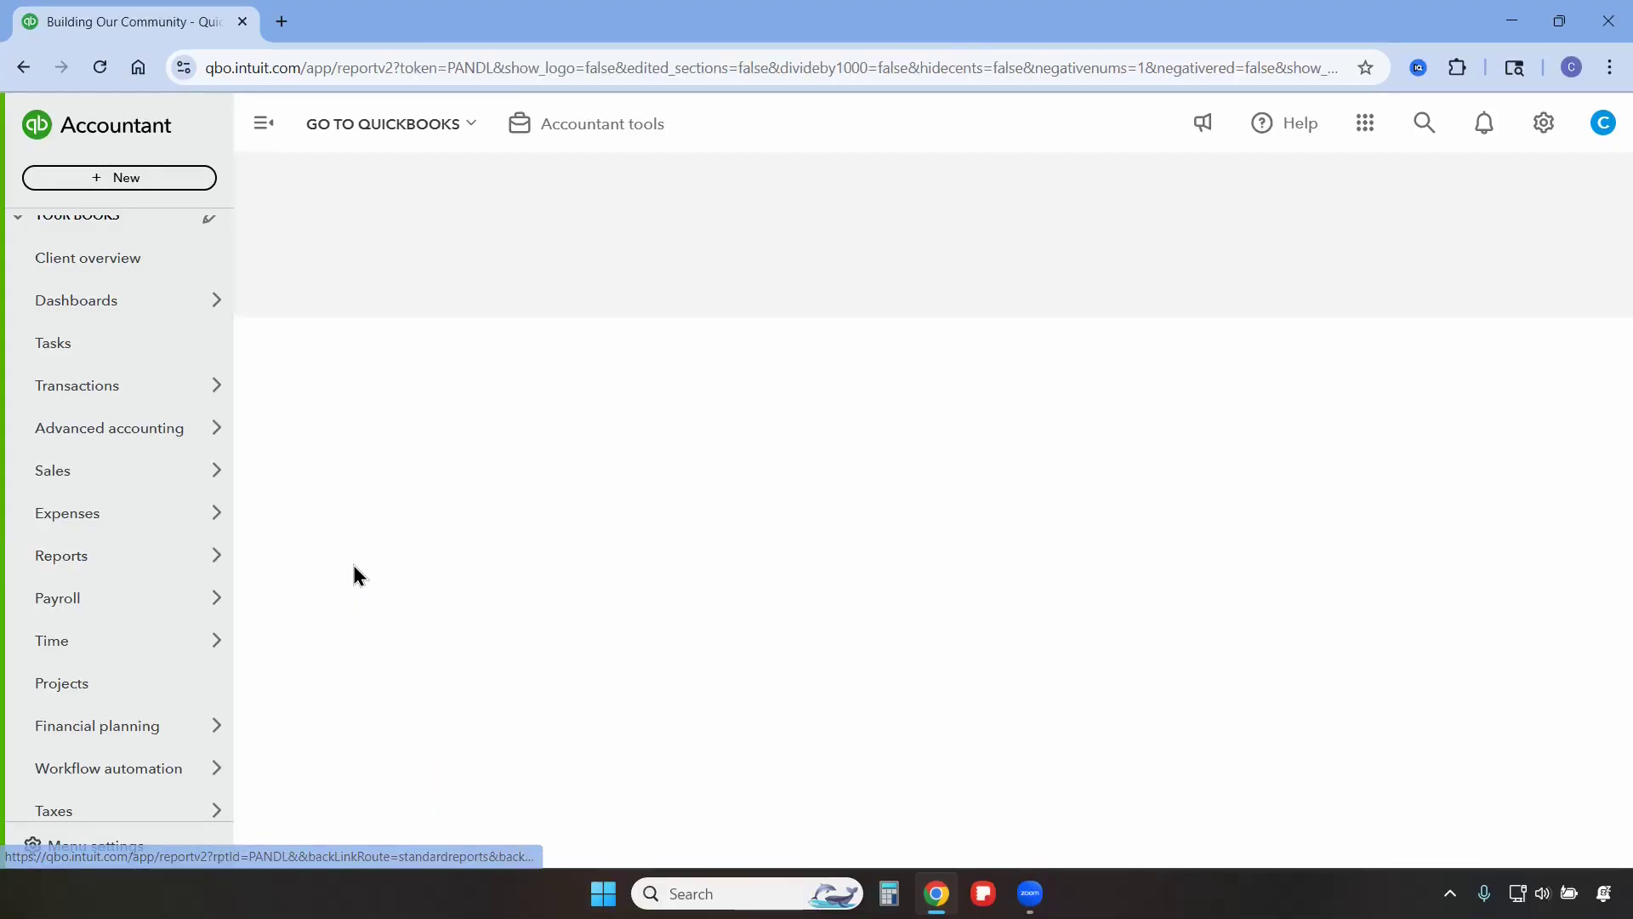
click(379, 293)
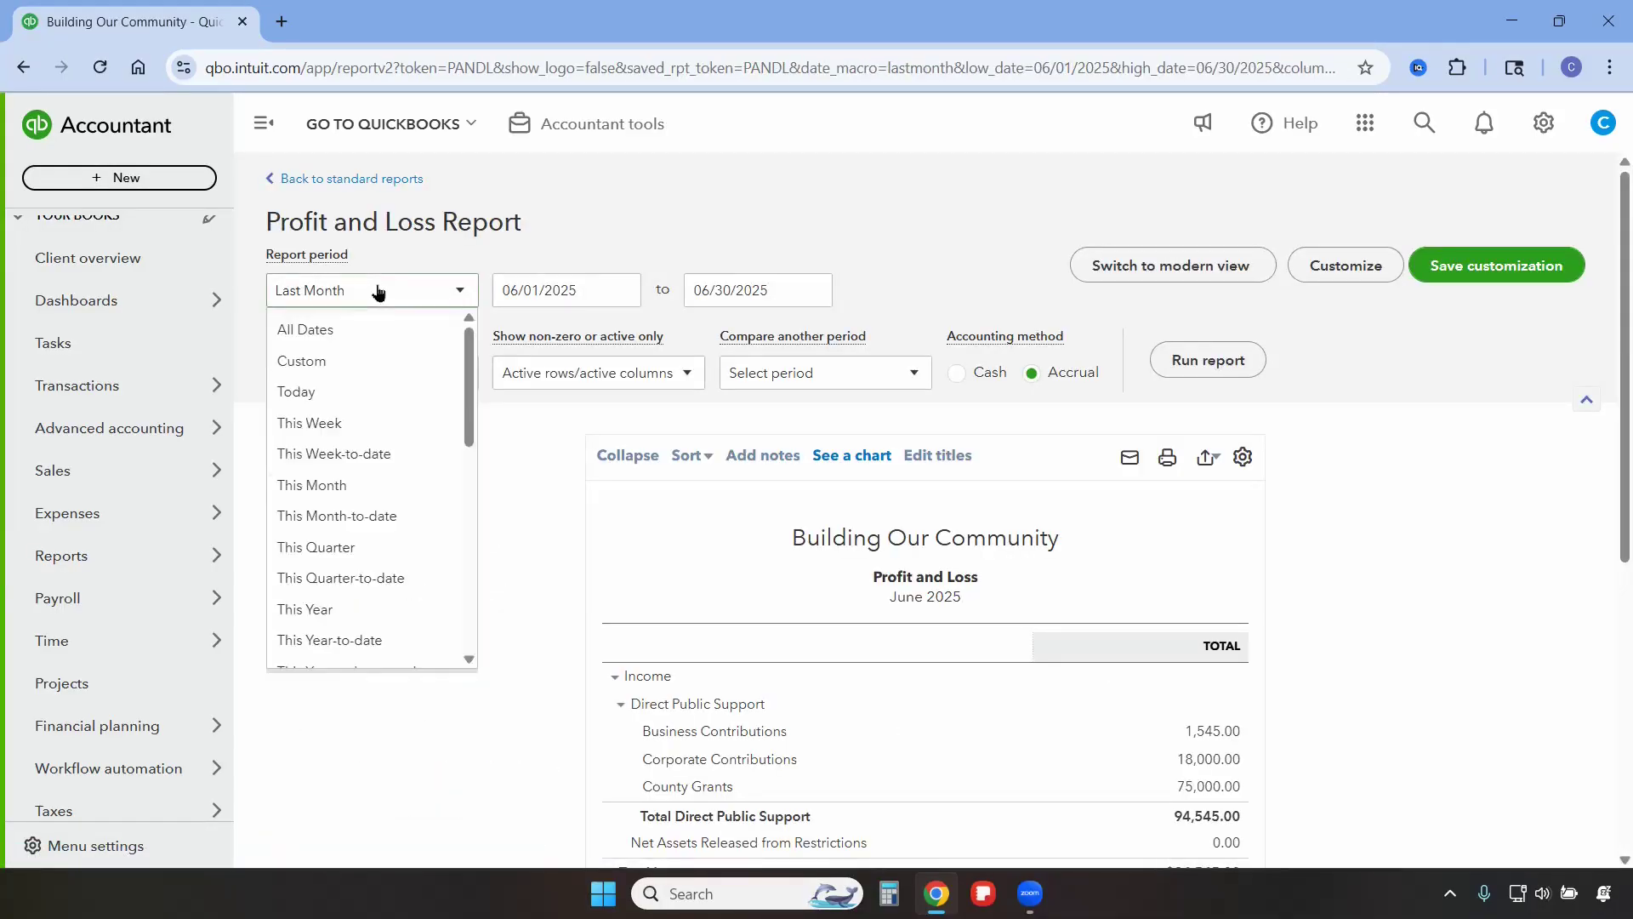
scroll(346, 449, down, 4)
scroll(347, 438, up, 4)
click(344, 467)
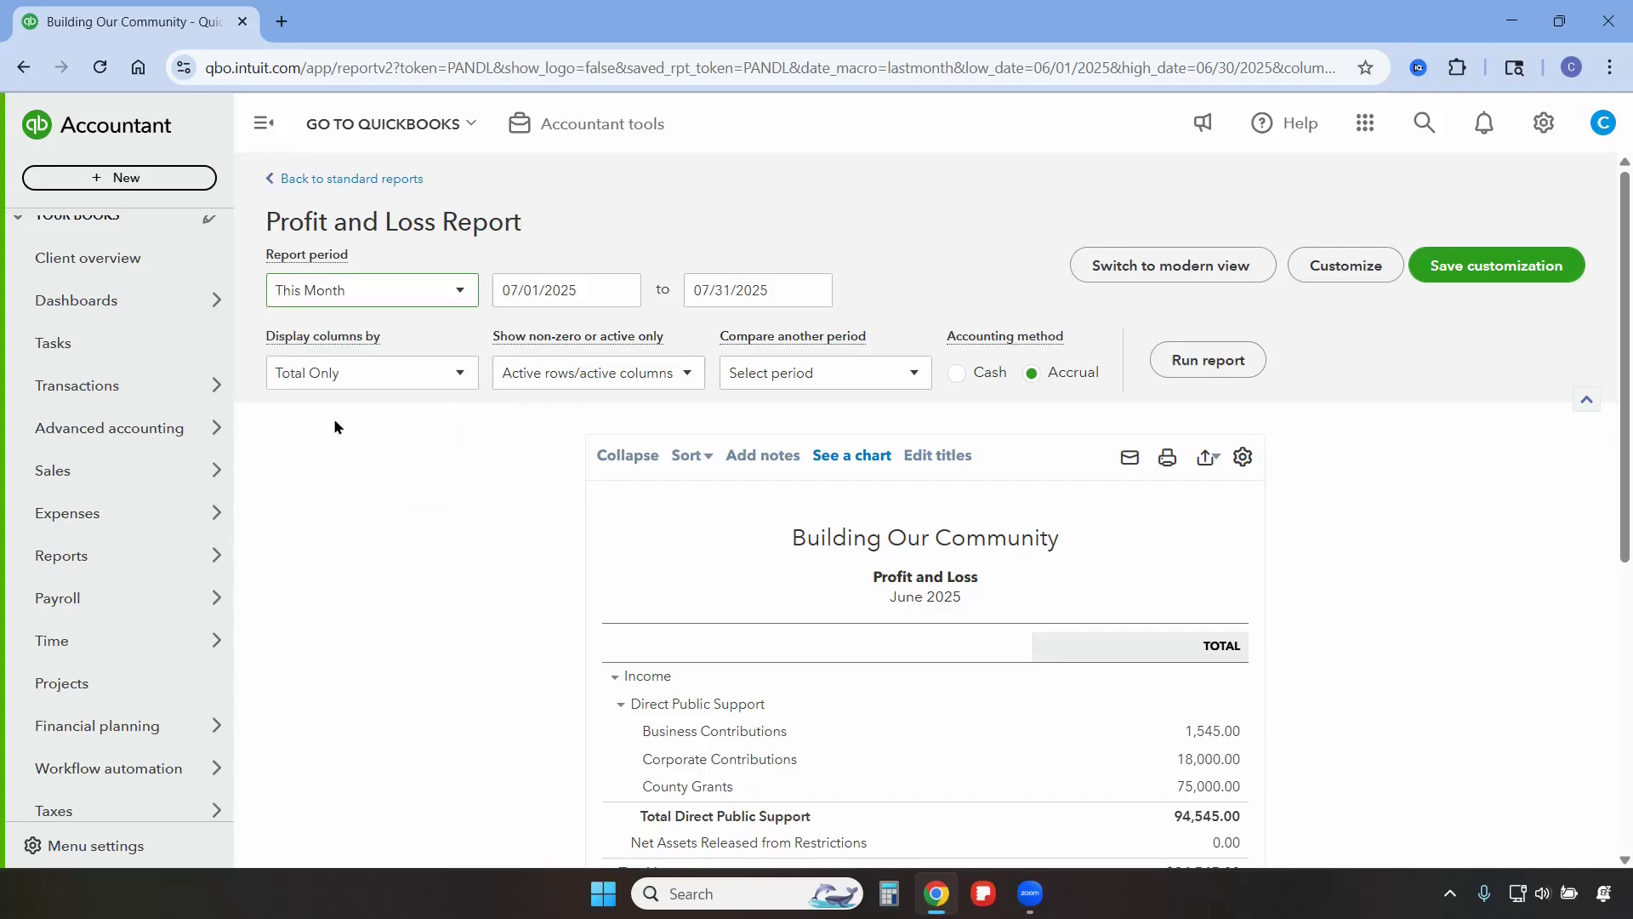
Display the report's columns by Classes and run the report.
click(327, 375)
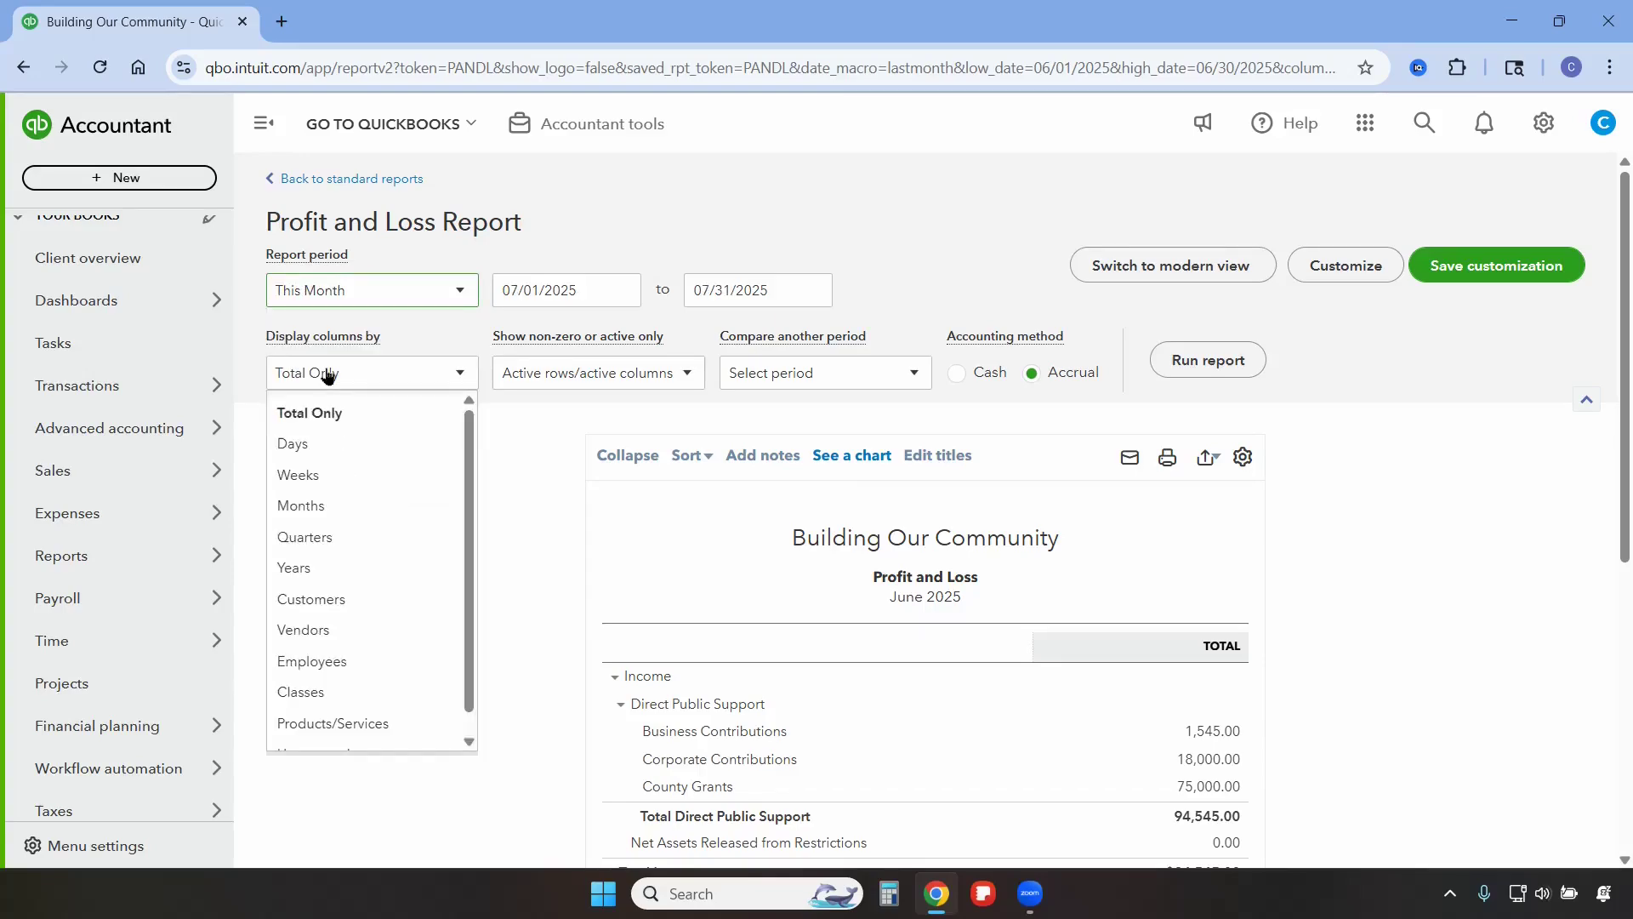
click(337, 692)
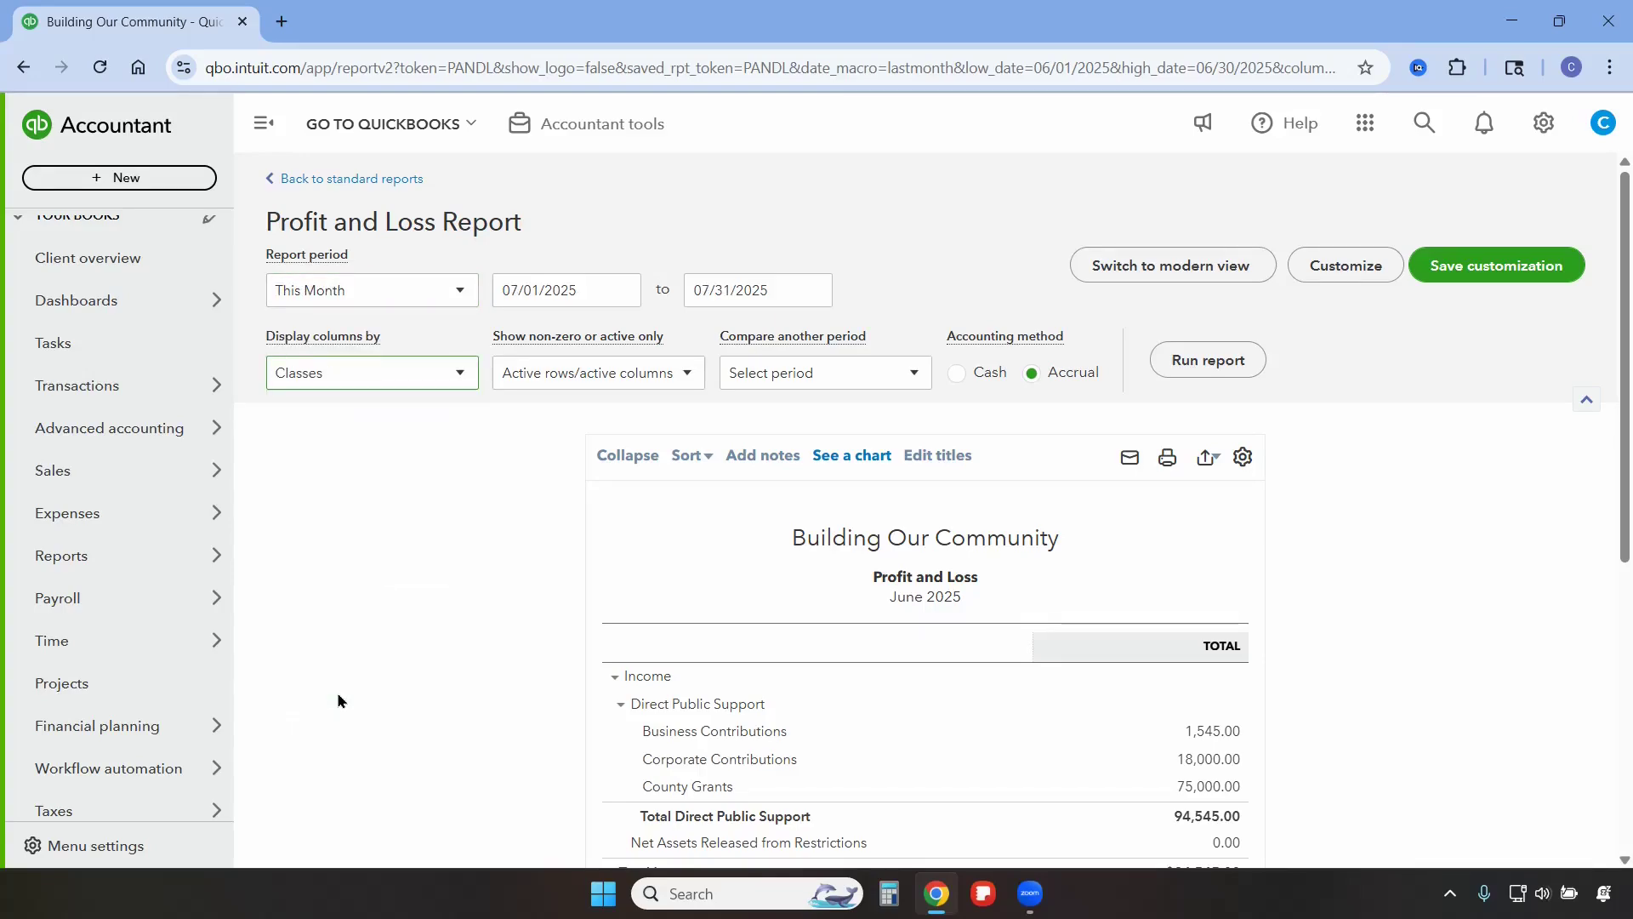
click(1206, 362)
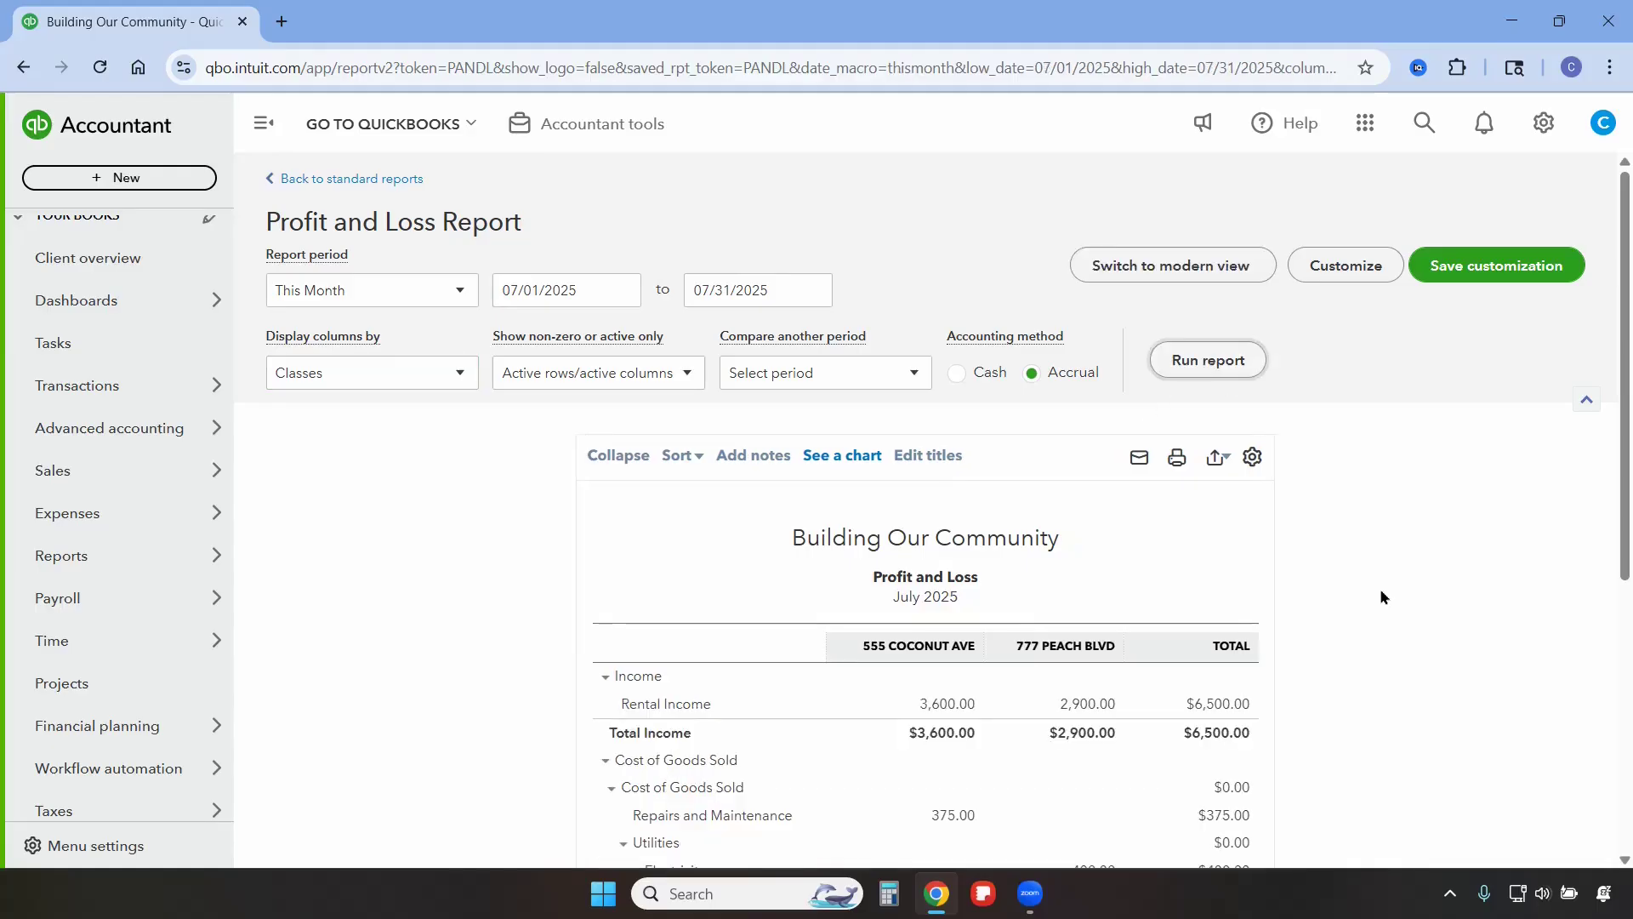
scroll(1381, 589, down, 2)
scroll(1381, 589, down, 1)
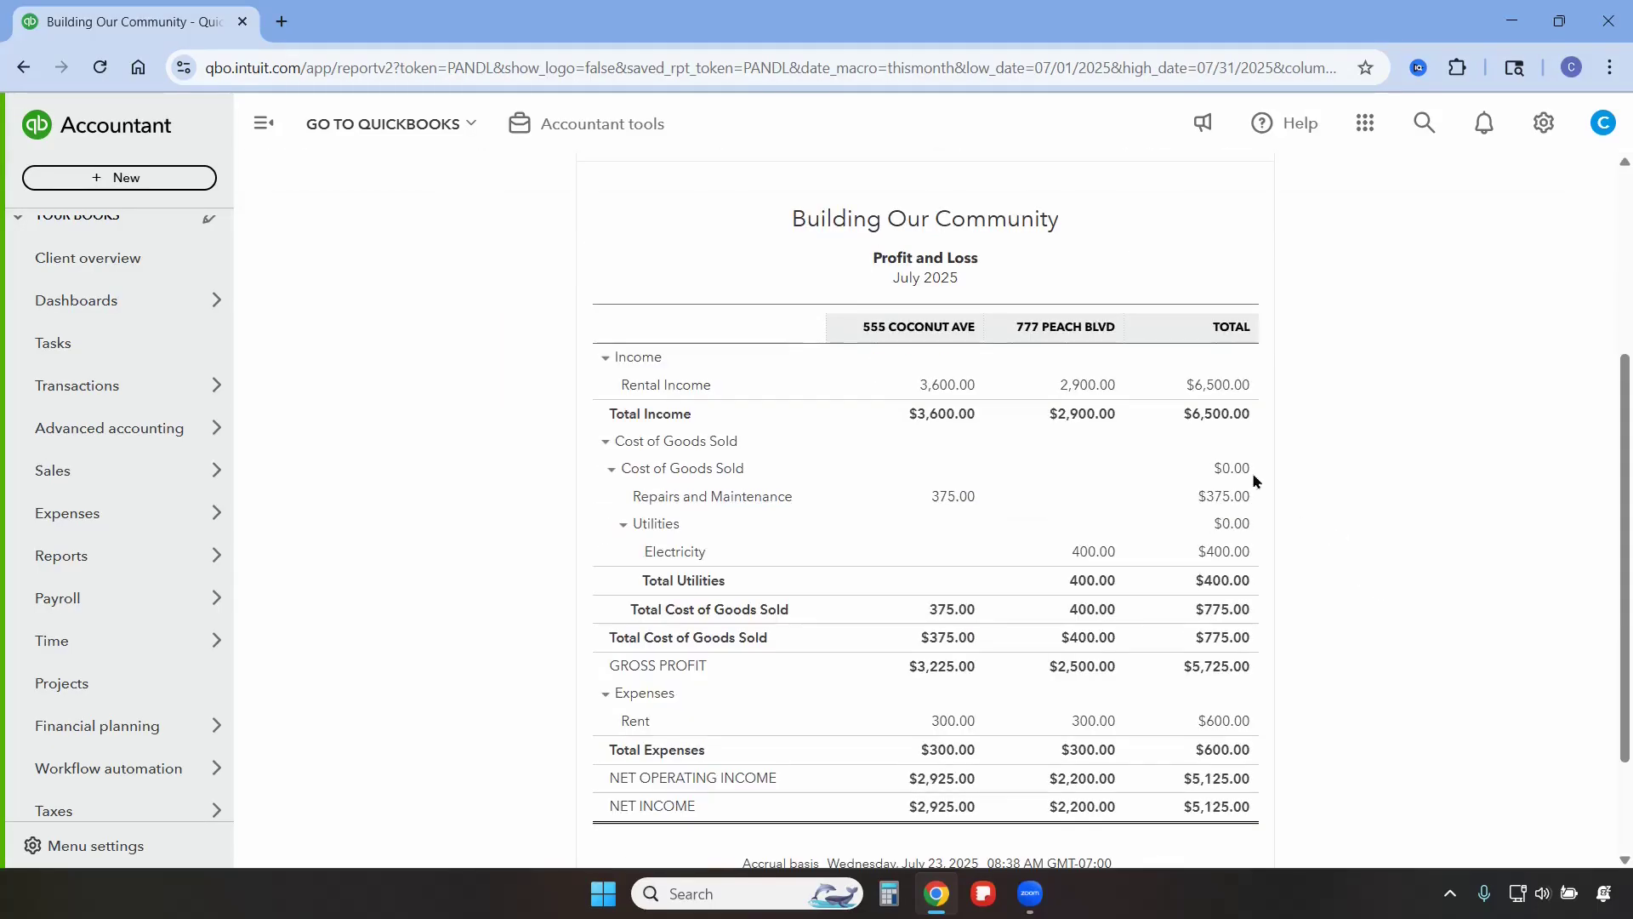